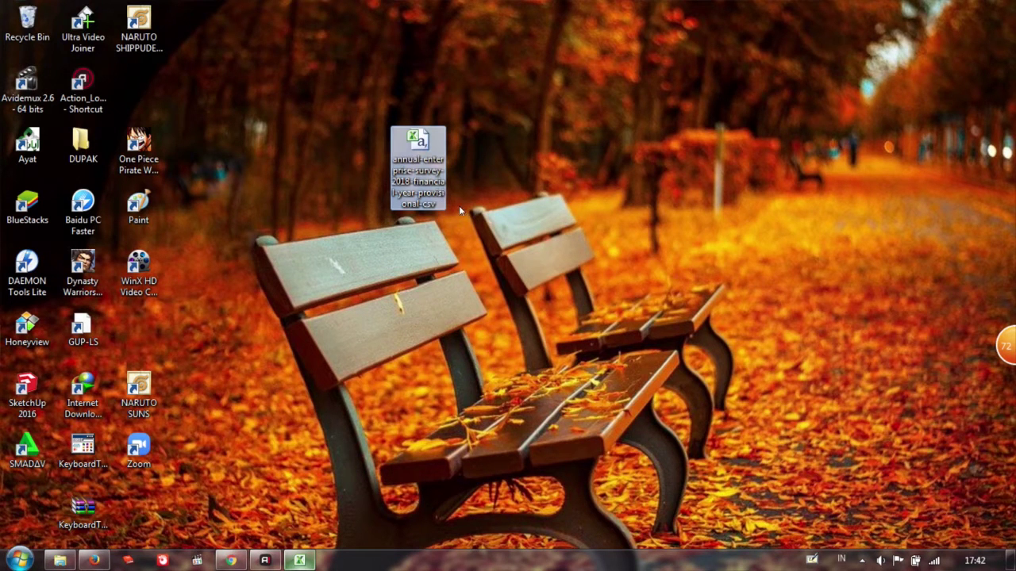
# Step: Open the annual-enterprise-survey-2018-financial-year-provisional-csv file from the desktop
pyautogui.click(460, 207)
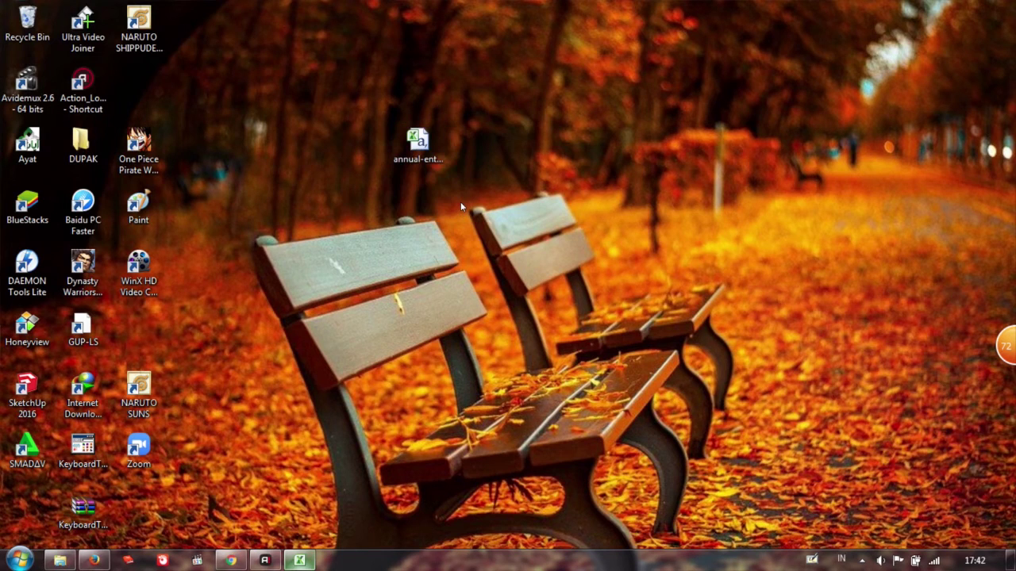
pyautogui.click(413, 153)
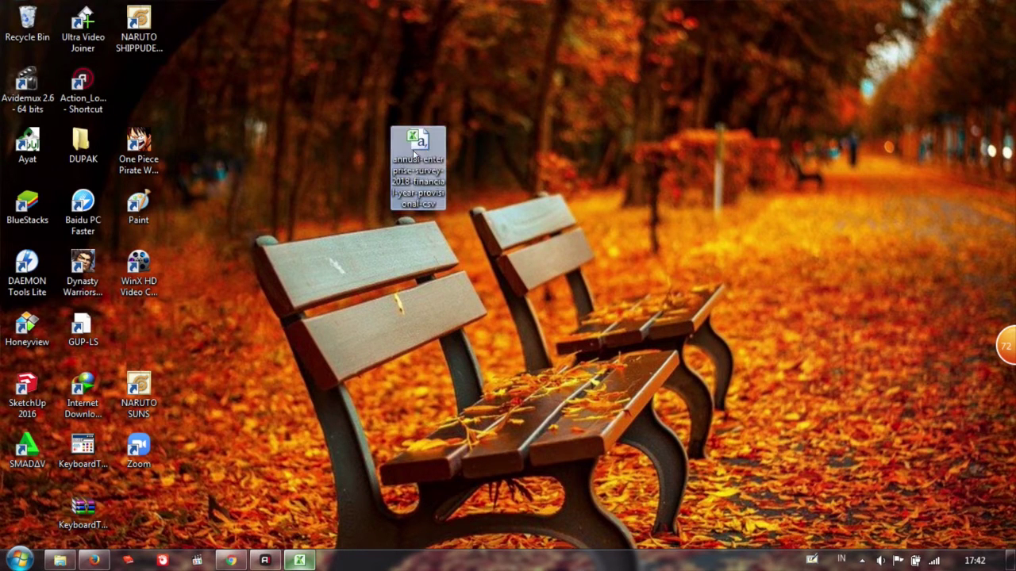
pyautogui.click(451, 215)
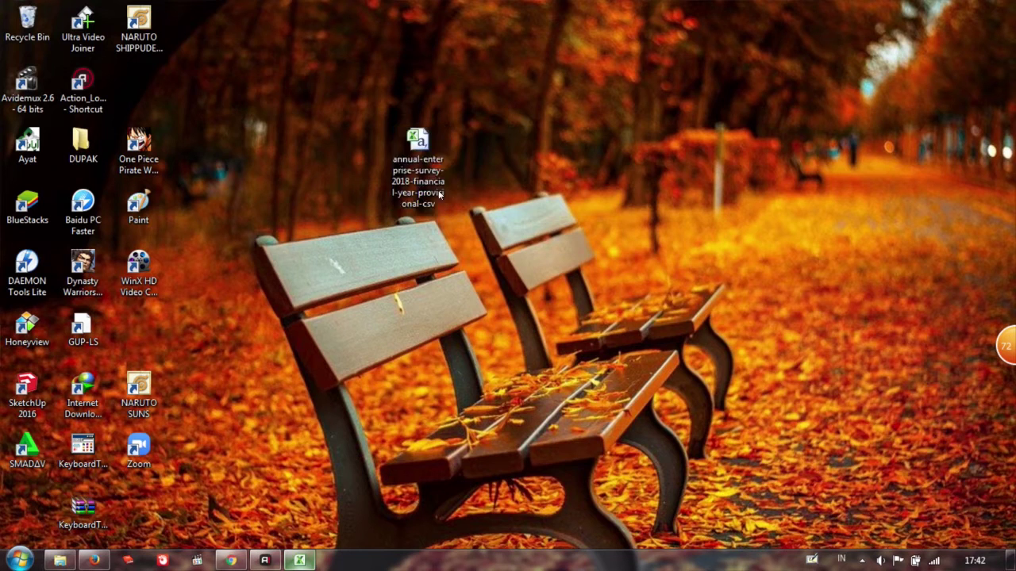
pyautogui.click(439, 194)
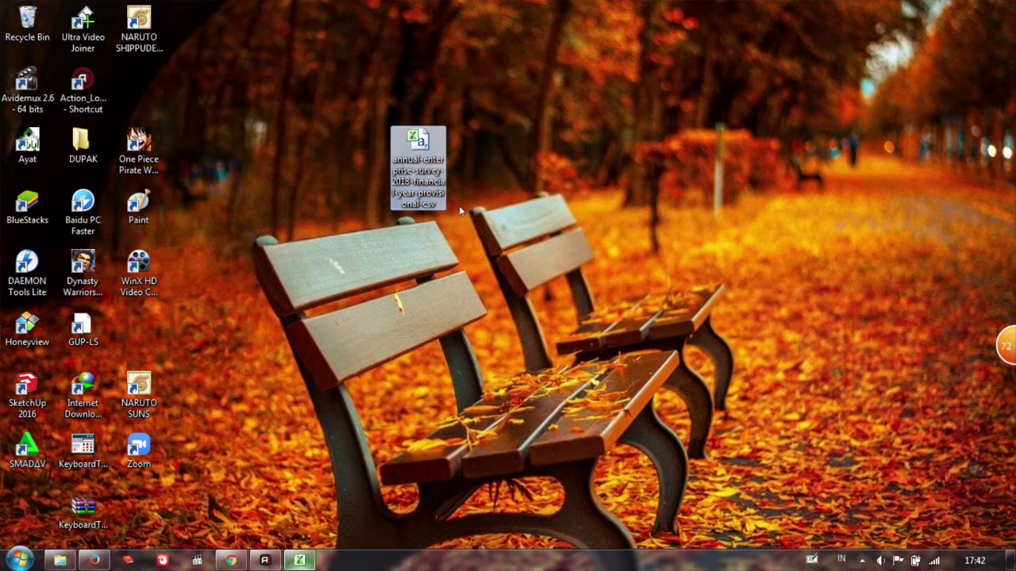
pyautogui.click(469, 195)
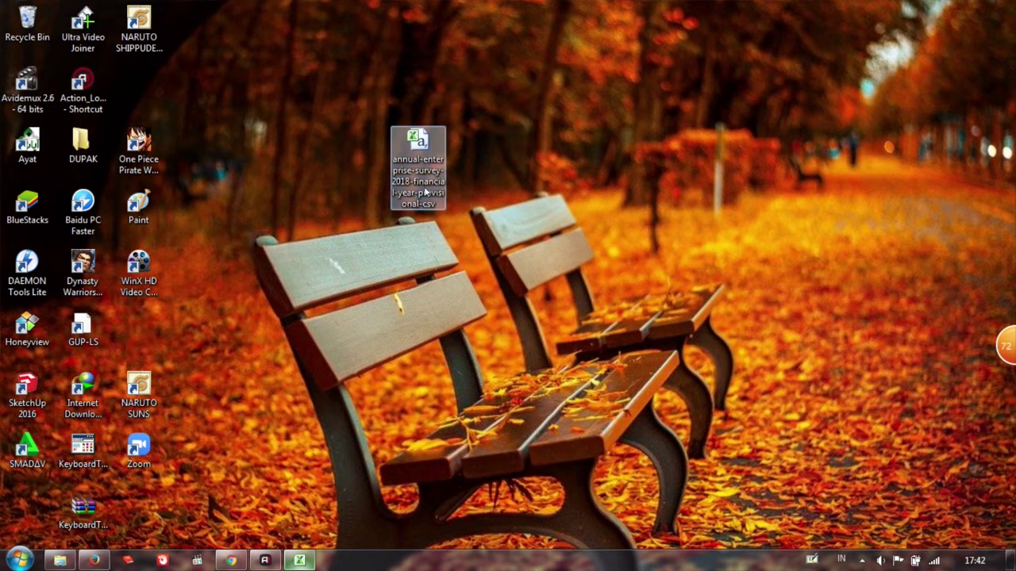
pyautogui.doubleClick(424, 192)
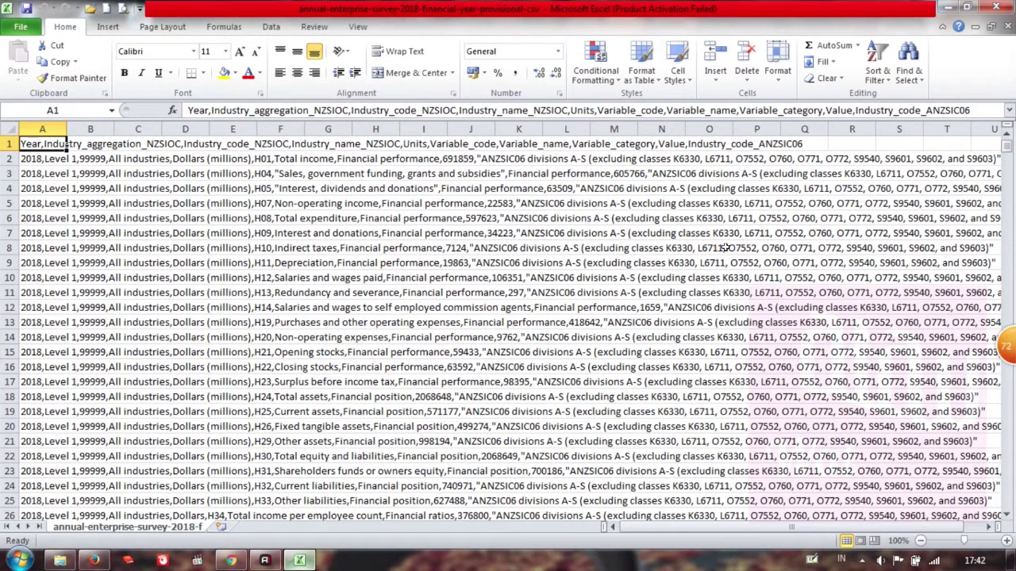
# Step: Examine how the comma-separated survey records and the header row are laid out across the worksheet's cells
pyautogui.click(235, 351)
pyautogui.click(530, 279)
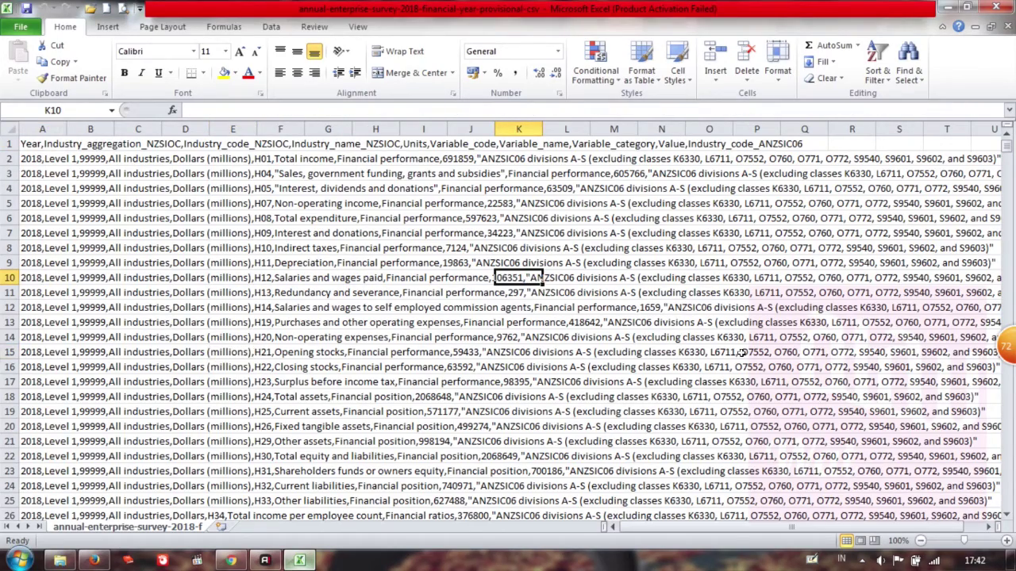
pyautogui.scroll(-12, 742, 352)
pyautogui.moveTo(1011, 153); pyautogui.dragTo(1010, 145)
pyautogui.click(399, 197)
pyautogui.click(246, 189)
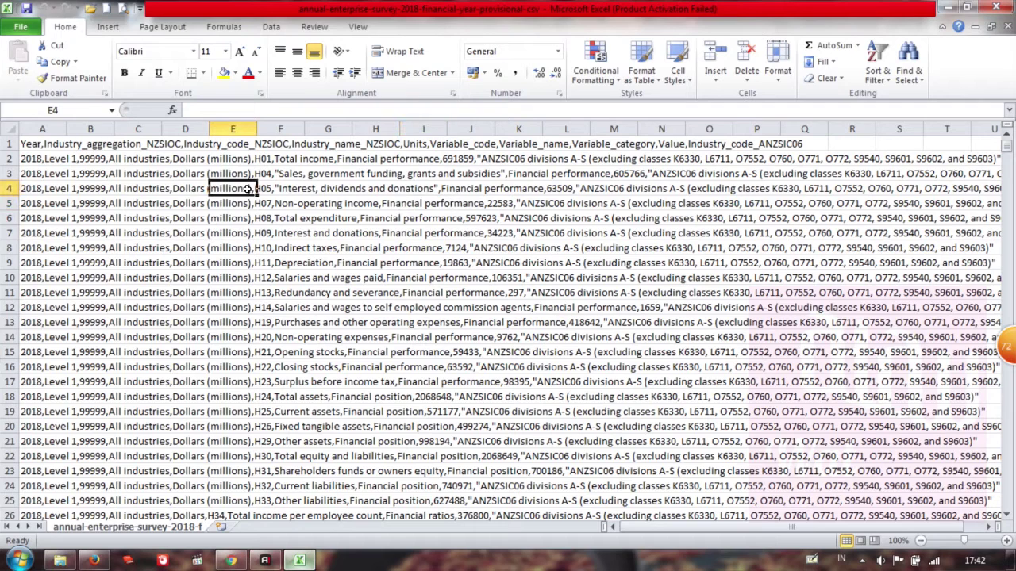
pyautogui.click(45, 145)
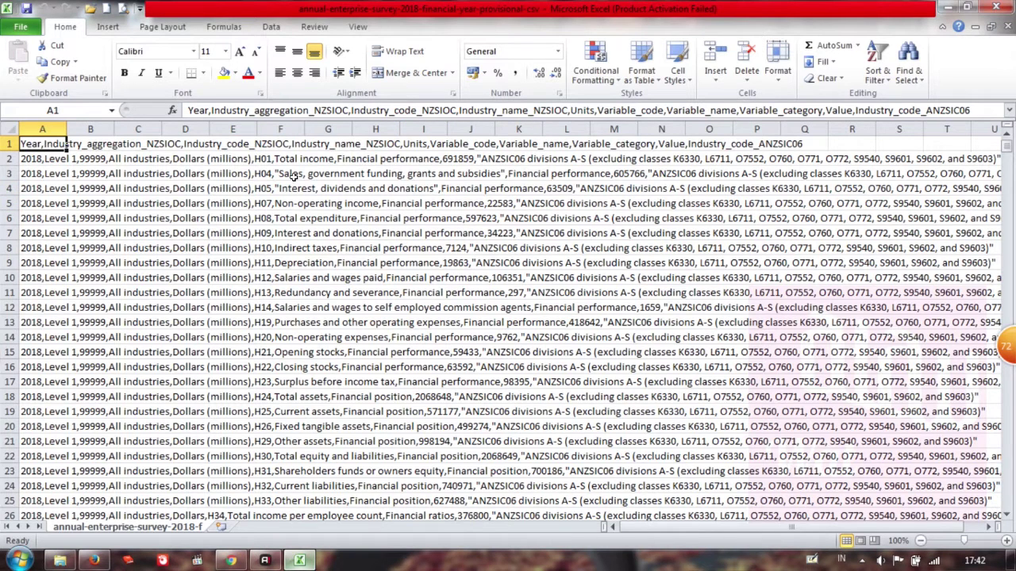
pyautogui.click(348, 217)
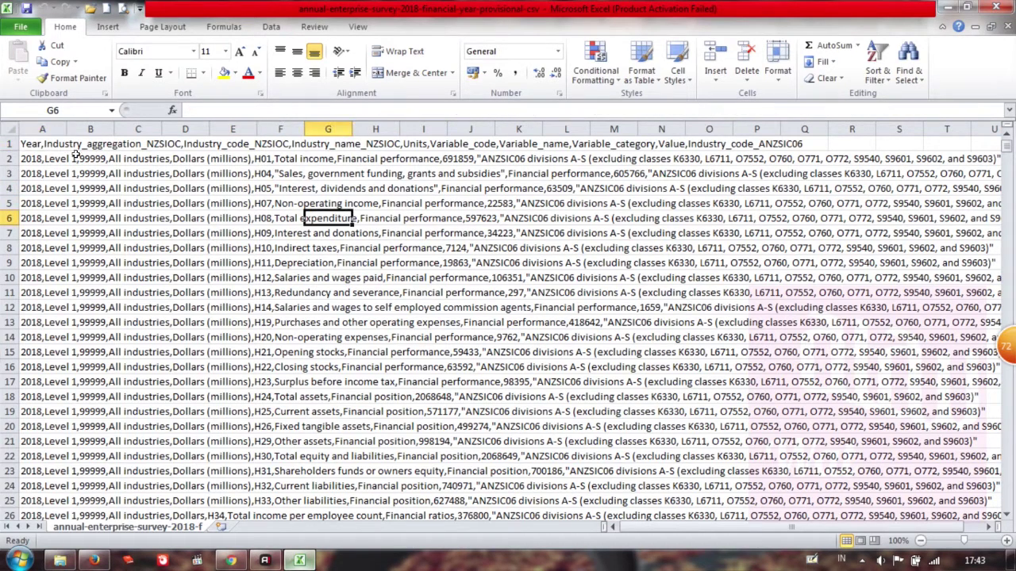
pyautogui.click(50, 144)
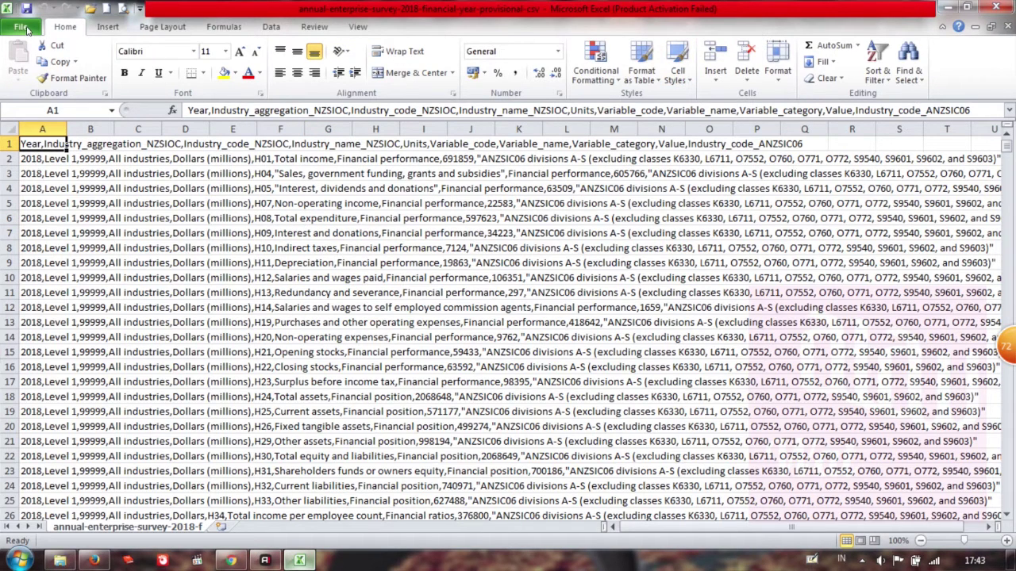
pyautogui.click(338, 202)
pyautogui.click(236, 351)
pyautogui.click(519, 279)
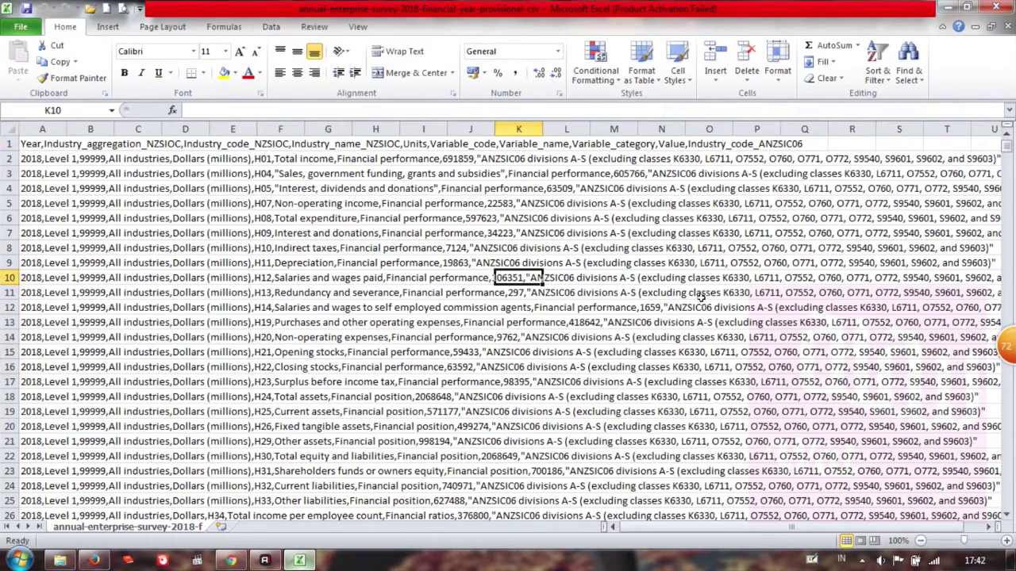
pyautogui.scroll(-12, 744, 355)
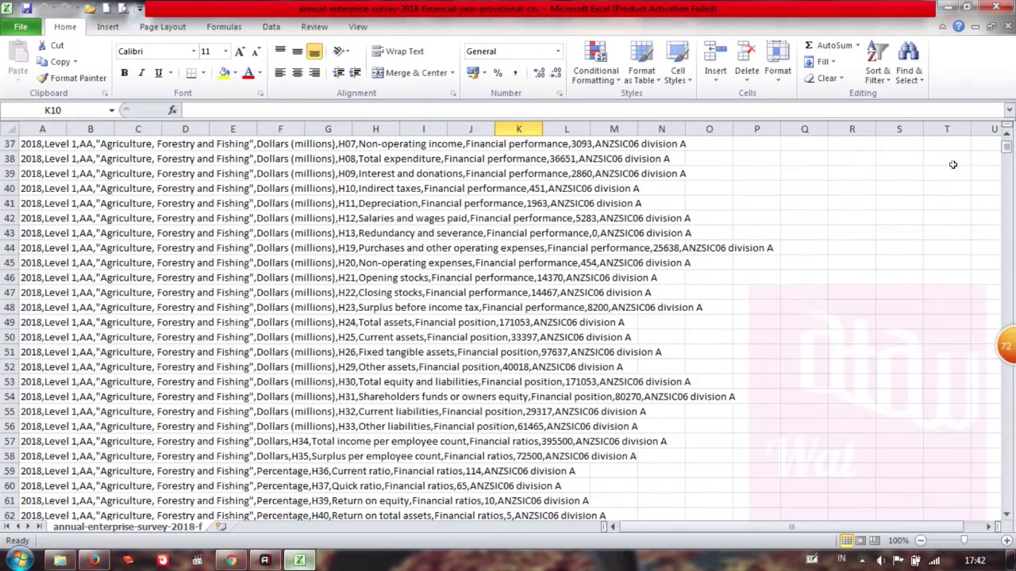
pyautogui.moveTo(1010, 153); pyautogui.dragTo(1010, 147)
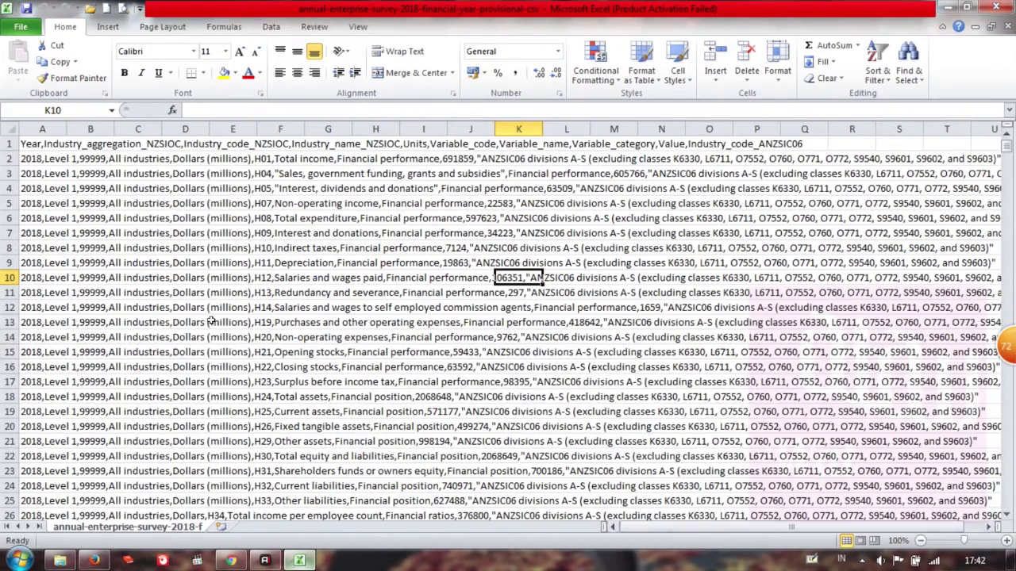
pyautogui.click(401, 199)
pyautogui.click(246, 189)
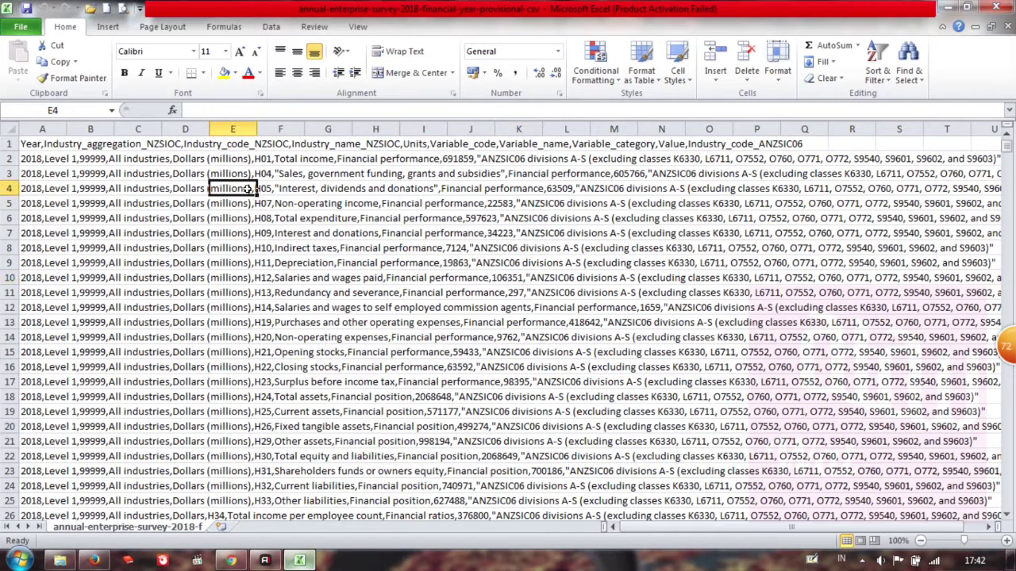
pyautogui.click(46, 146)
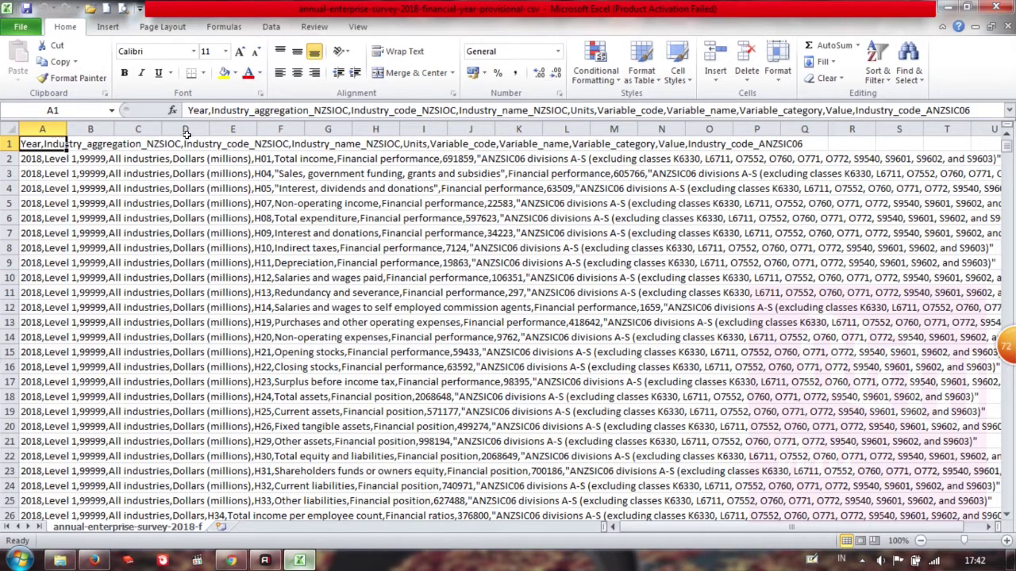
pyautogui.click(348, 217)
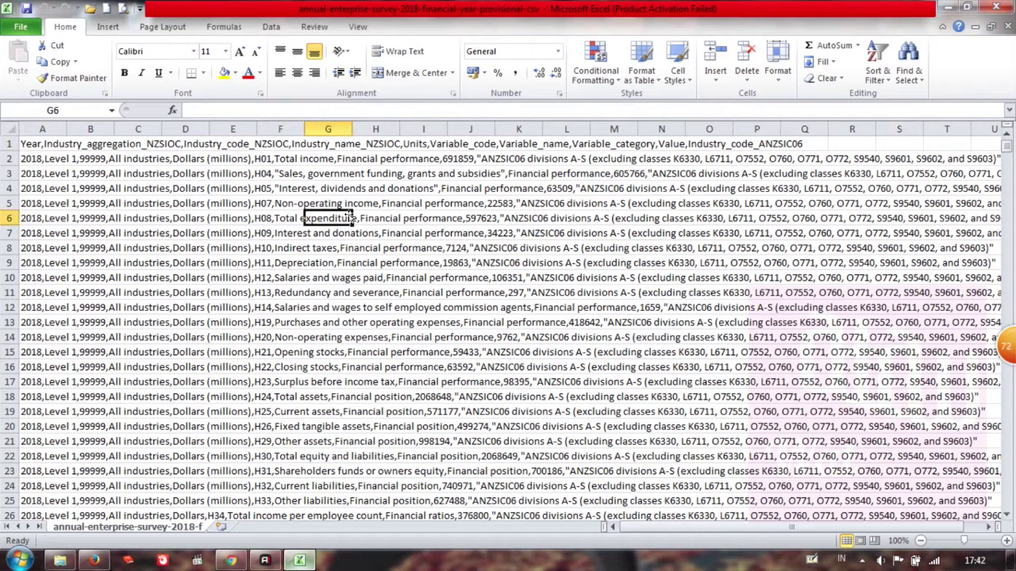
pyautogui.click(47, 143)
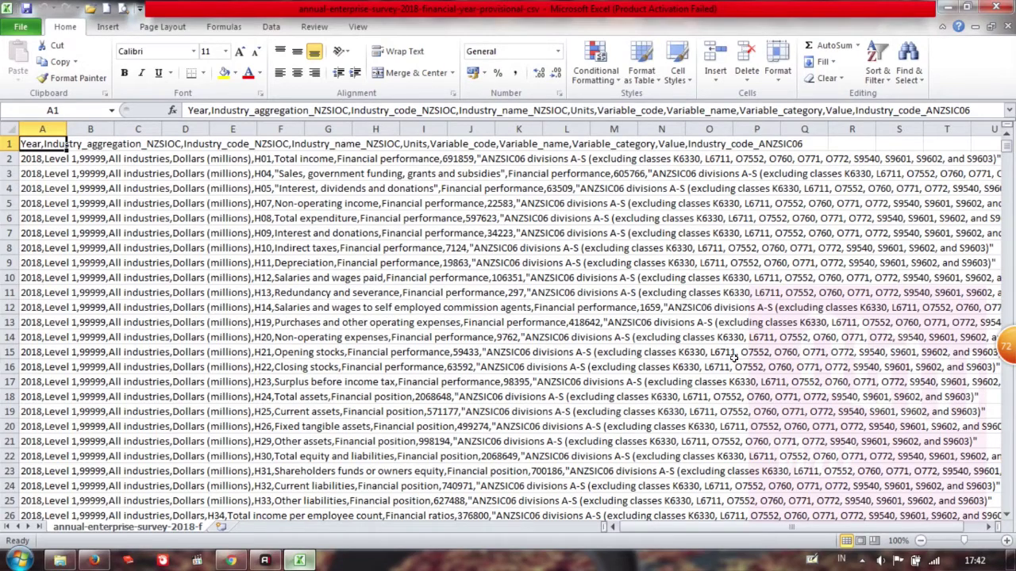
pyautogui.click(236, 352)
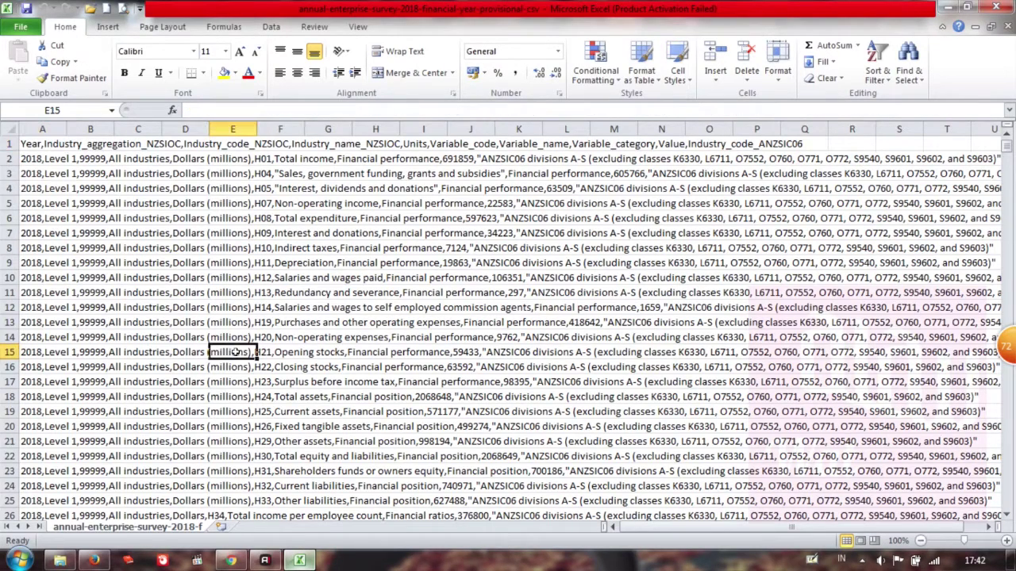
pyautogui.click(529, 278)
pyautogui.scroll(-12, 742, 365)
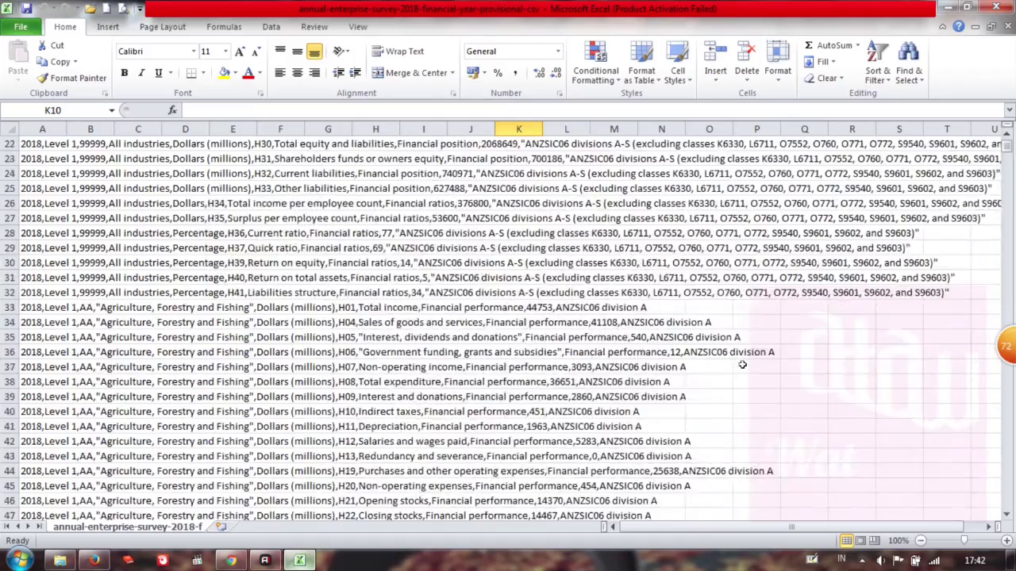
pyautogui.moveTo(1006, 148)
pyautogui.mouseDown()
pyautogui.moveTo(1008, 174)
pyautogui.moveTo(1006, 145)
pyautogui.mouseUp()
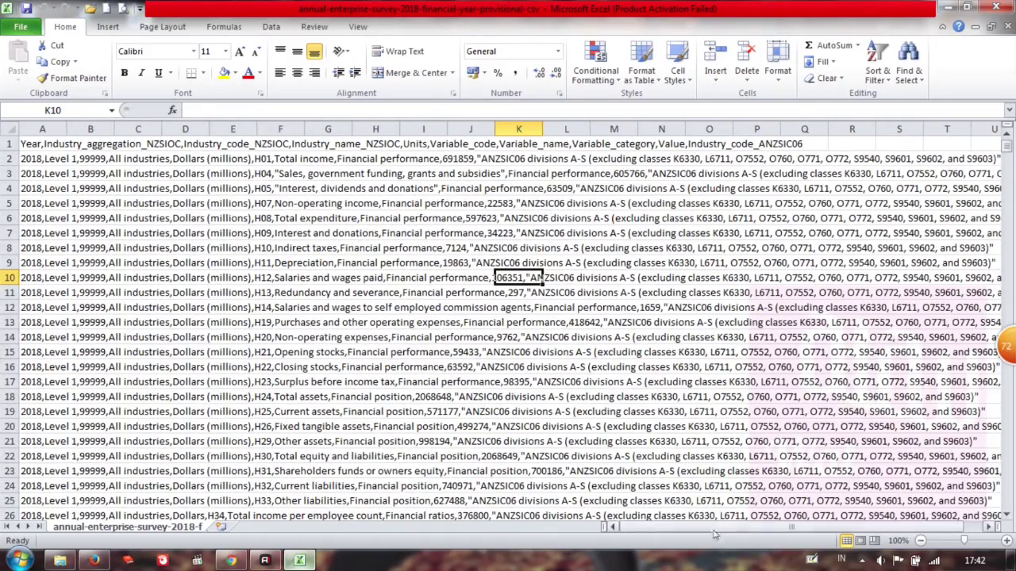
pyautogui.click(401, 198)
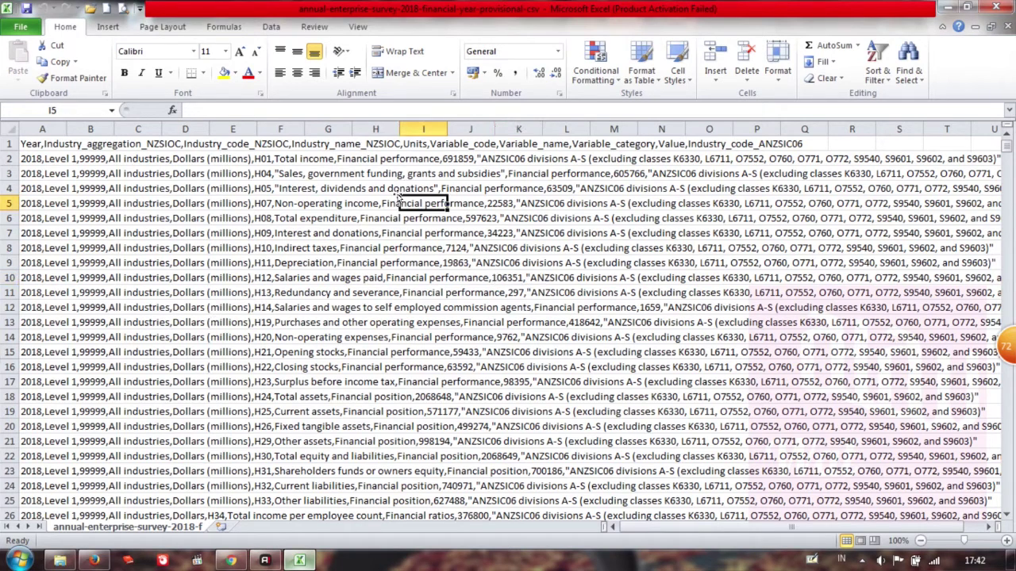
pyautogui.click(248, 188)
pyautogui.click(46, 146)
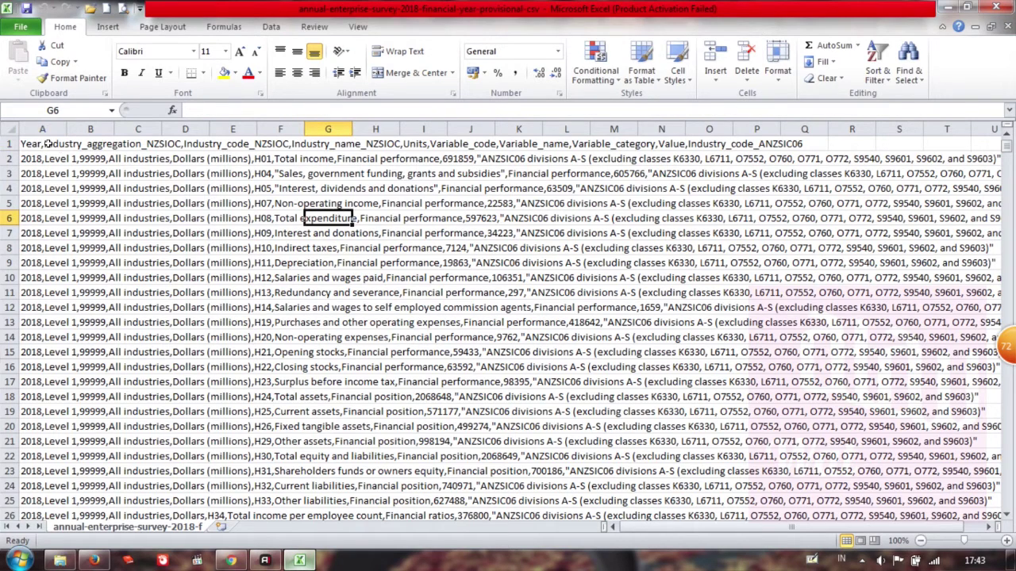
pyautogui.click(327, 203)
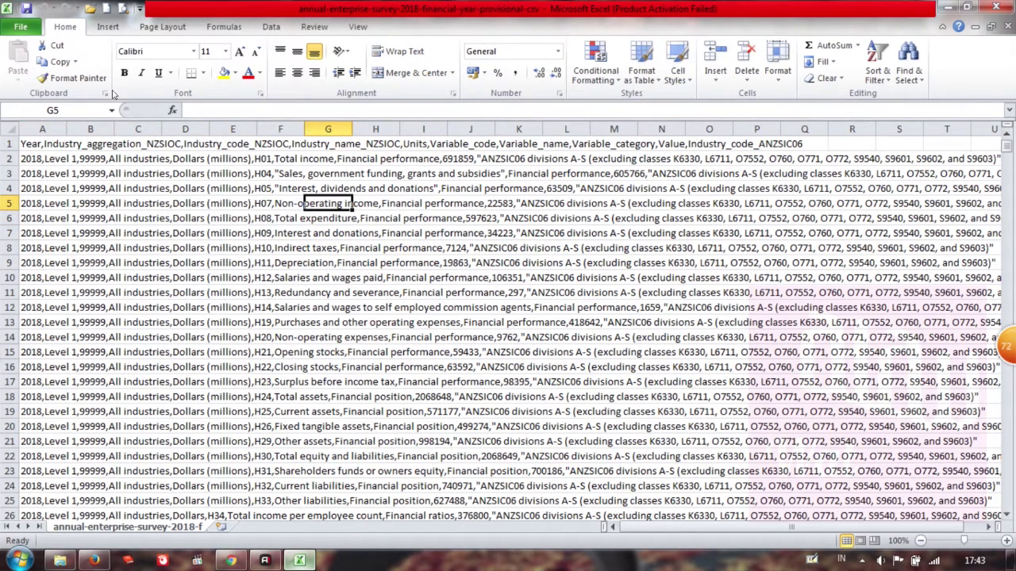
# Step: Create a new blank workbook
pyautogui.click(23, 27)
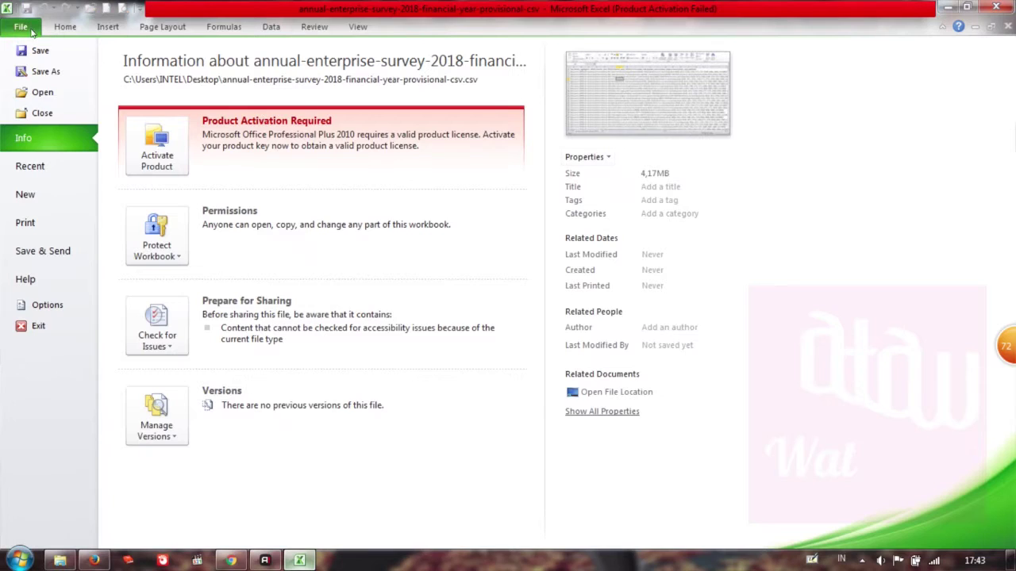
pyautogui.click(34, 199)
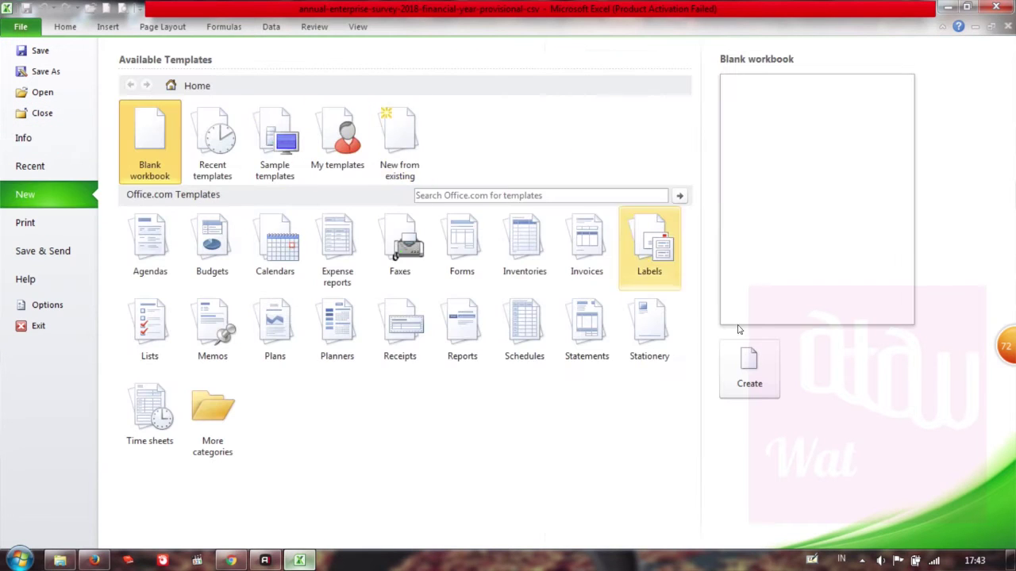
pyautogui.click(758, 387)
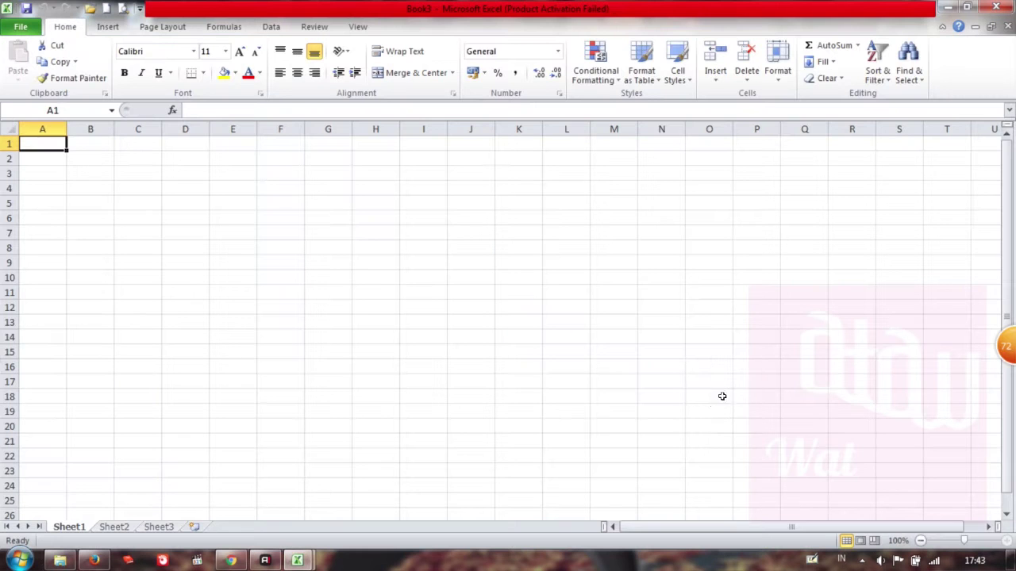
# Step: Start a text import of the annual-enterprise-survey-2018 CSV file from the Desktop with cell A1 selected in the blank sheet
pyautogui.click(139, 218)
pyautogui.click(43, 144)
pyautogui.click(272, 29)
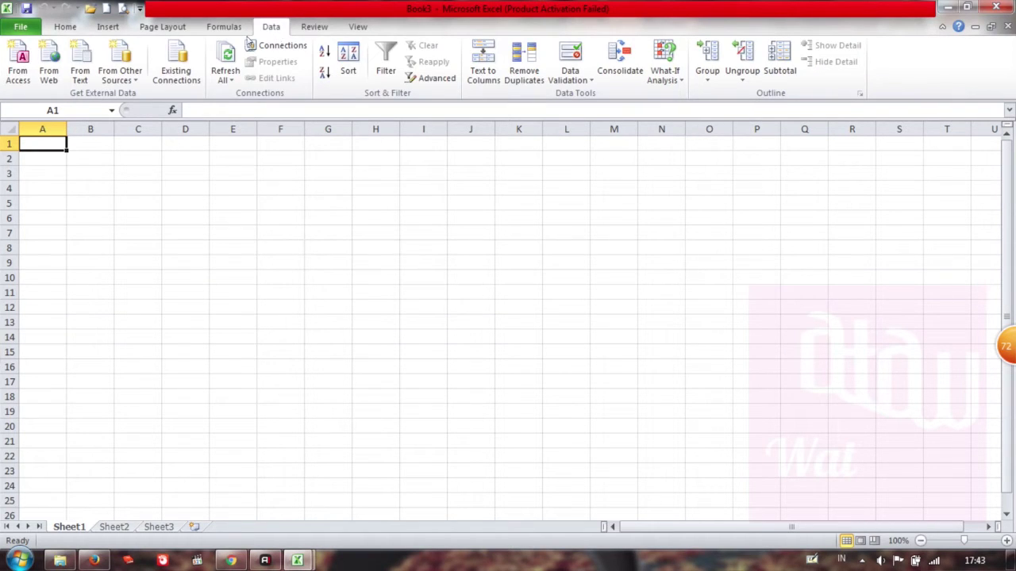
pyautogui.click(84, 76)
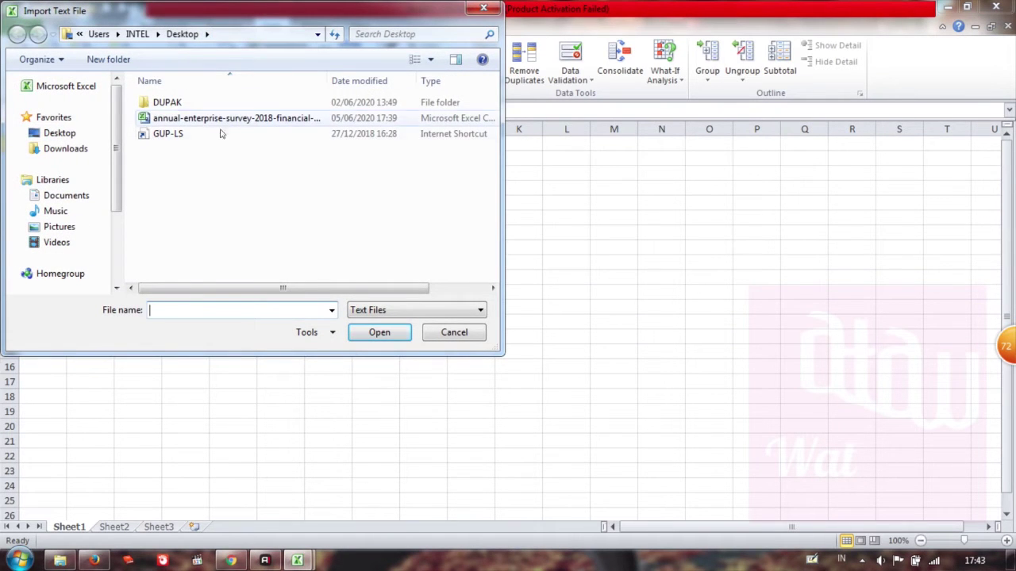
pyautogui.click(191, 119)
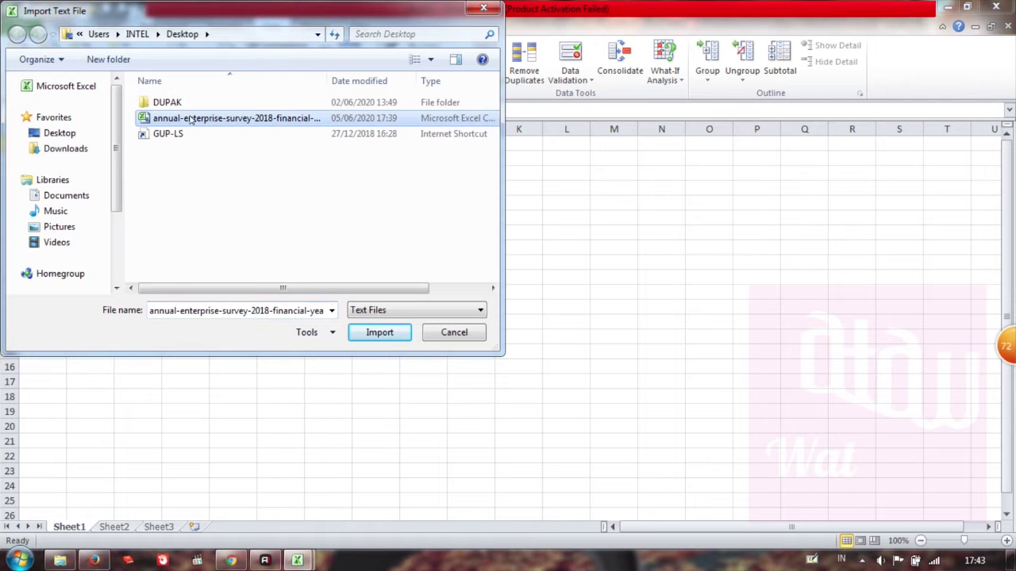
pyautogui.click(376, 333)
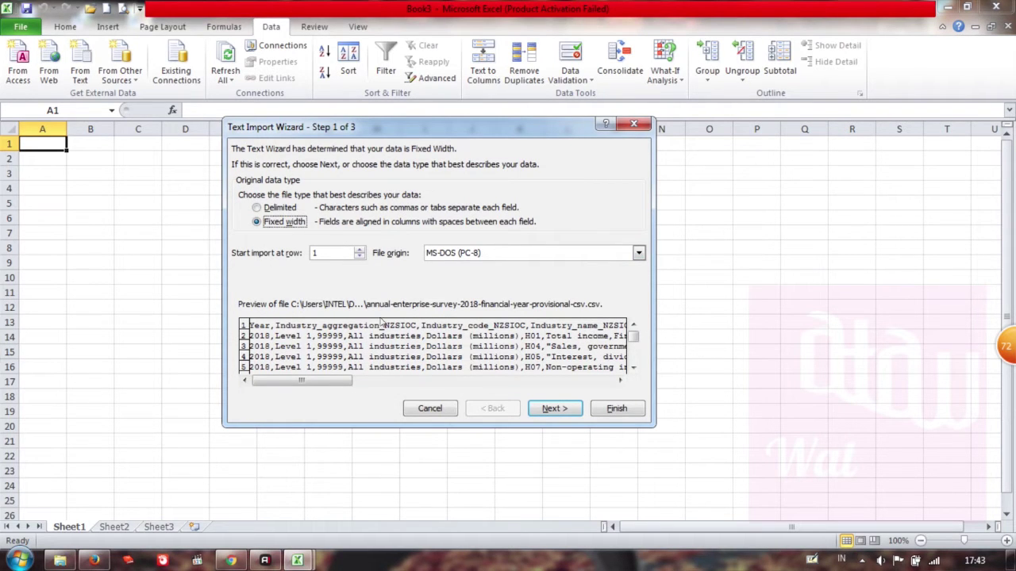
# Step: Set the original data type of the imported text to Delimited and proceed to the delimiter settings
pyautogui.moveTo(632, 336)
pyautogui.mouseDown()
pyautogui.moveTo(634, 367)
pyautogui.moveTo(635, 332)
pyautogui.mouseUp()
pyautogui.click(290, 208)
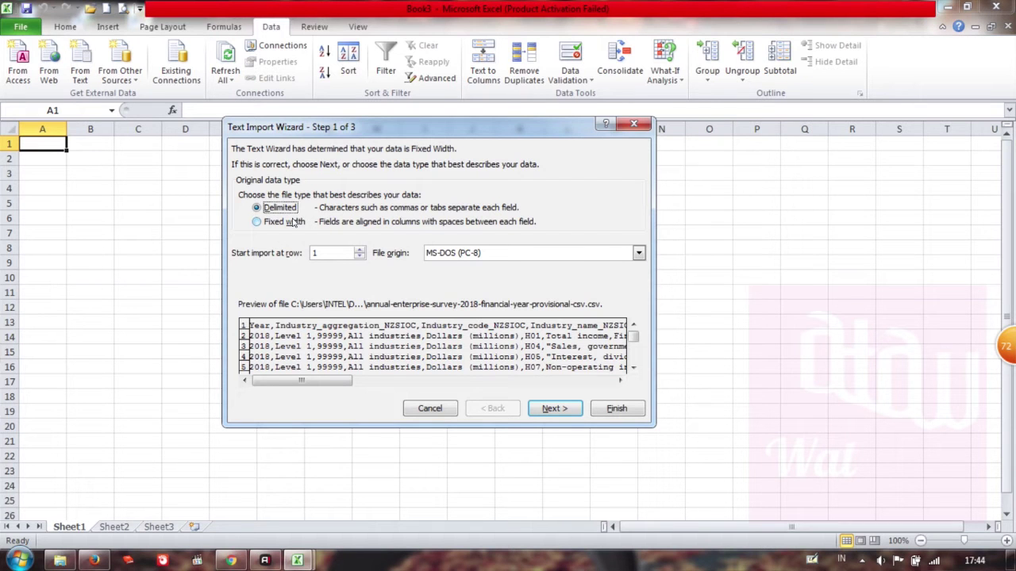
pyautogui.click(294, 223)
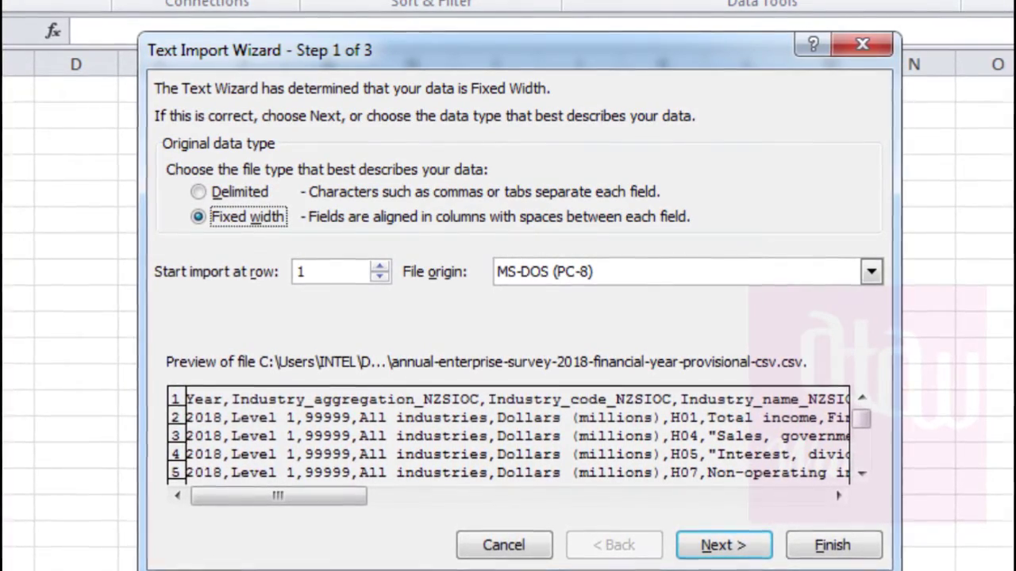
pyautogui.click(198, 192)
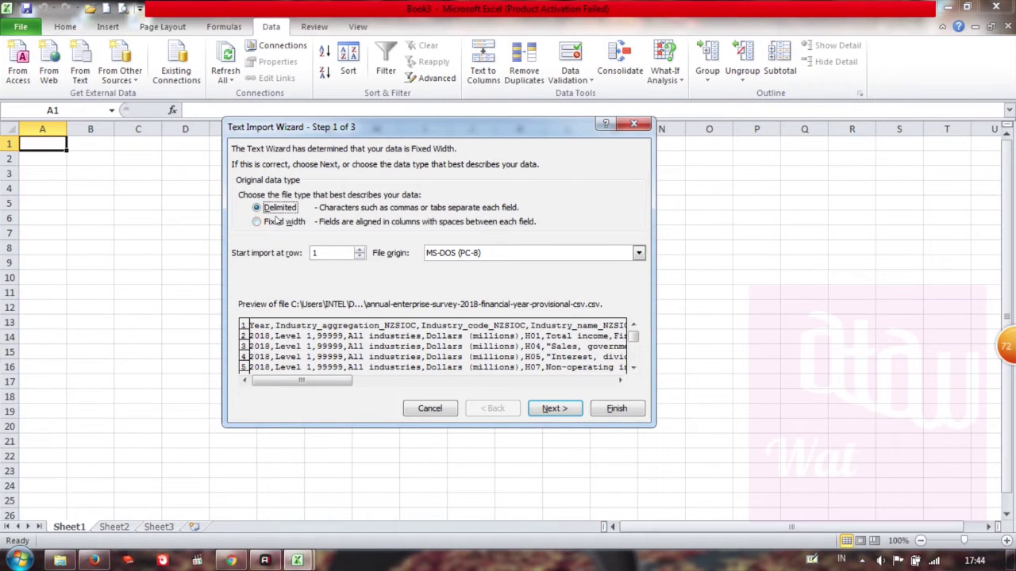
pyautogui.click(565, 409)
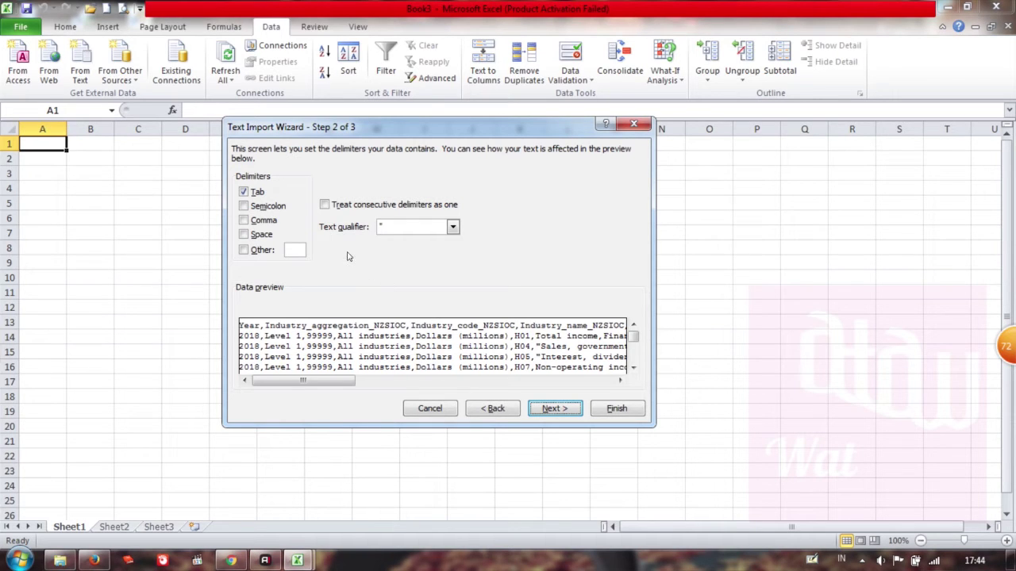
# Step: Set Comma as the only delimiter, with Tab turned off, and proceed to the column data format settings
pyautogui.click(270, 226)
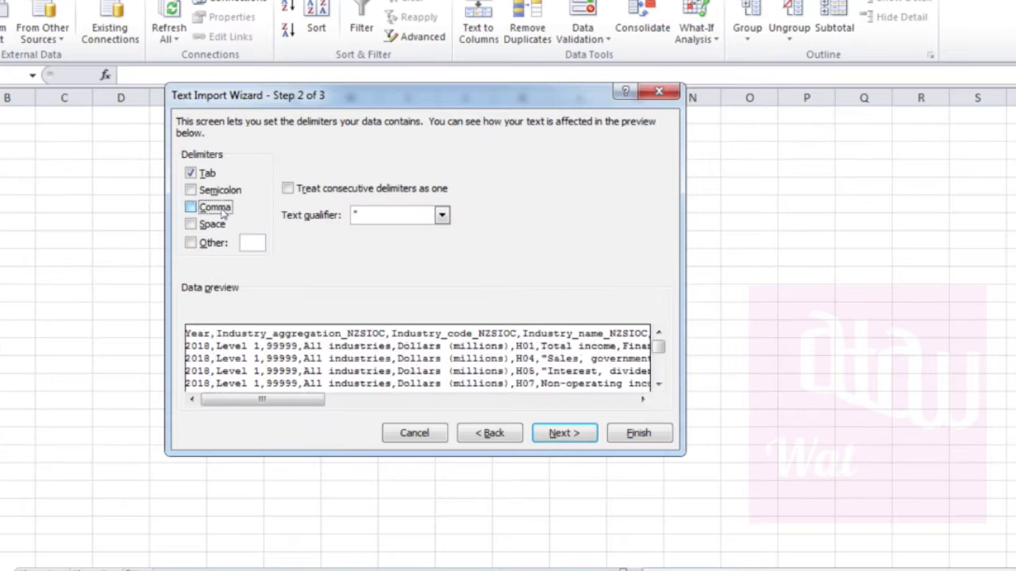
pyautogui.click(269, 224)
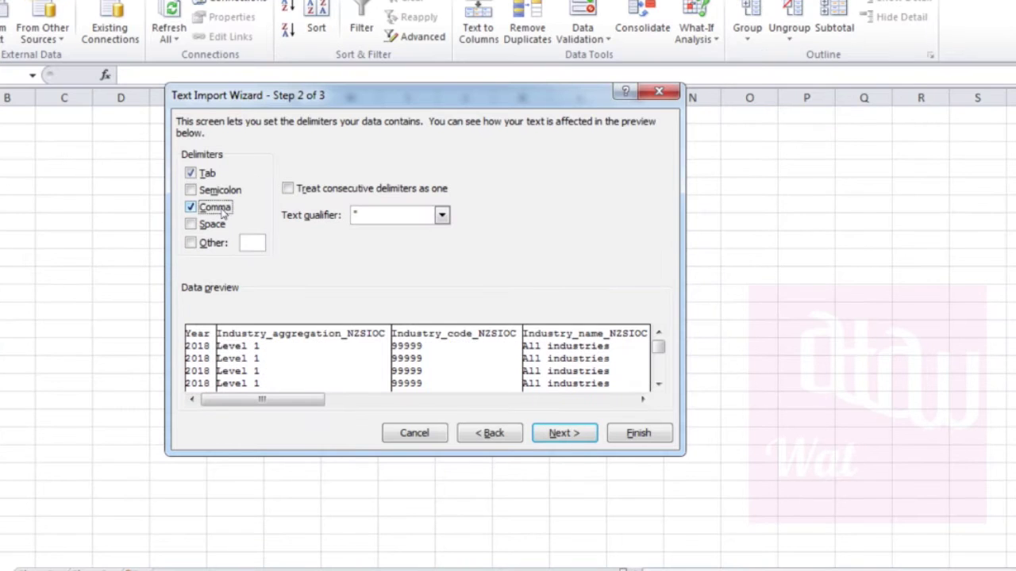
pyautogui.click(192, 175)
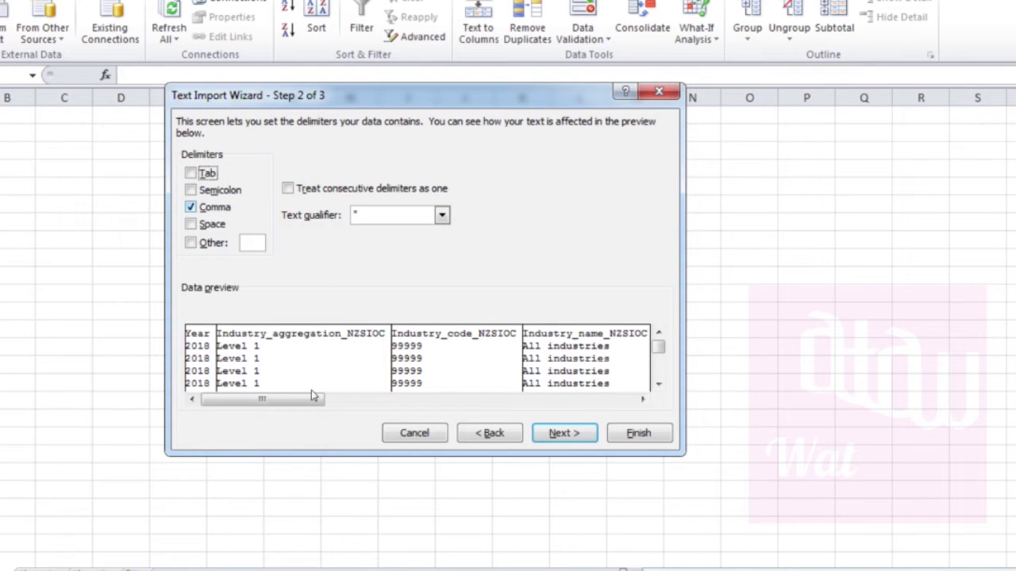
pyautogui.moveTo(310, 404); pyautogui.dragTo(629, 408)
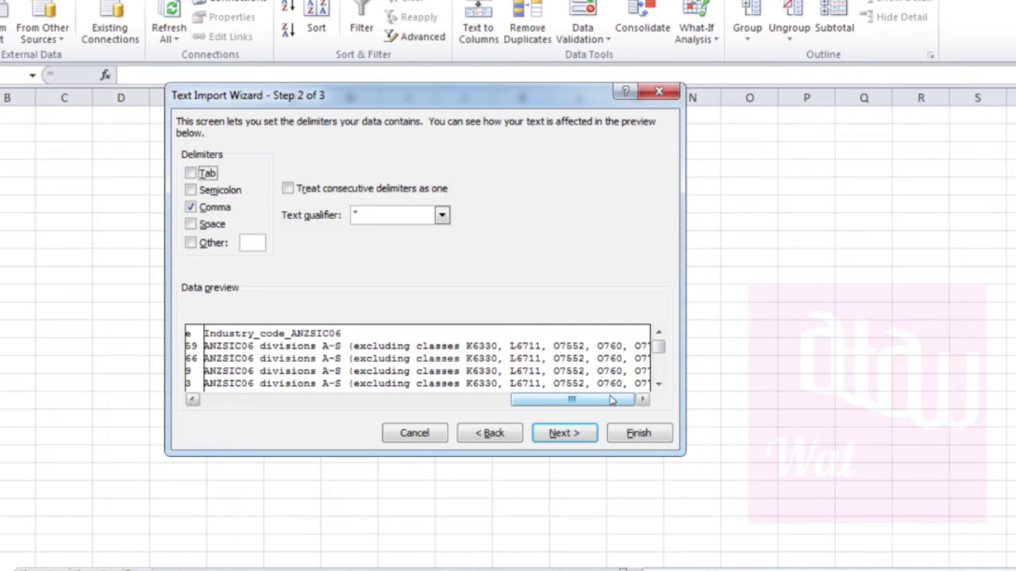
pyautogui.moveTo(598, 400); pyautogui.dragTo(298, 369)
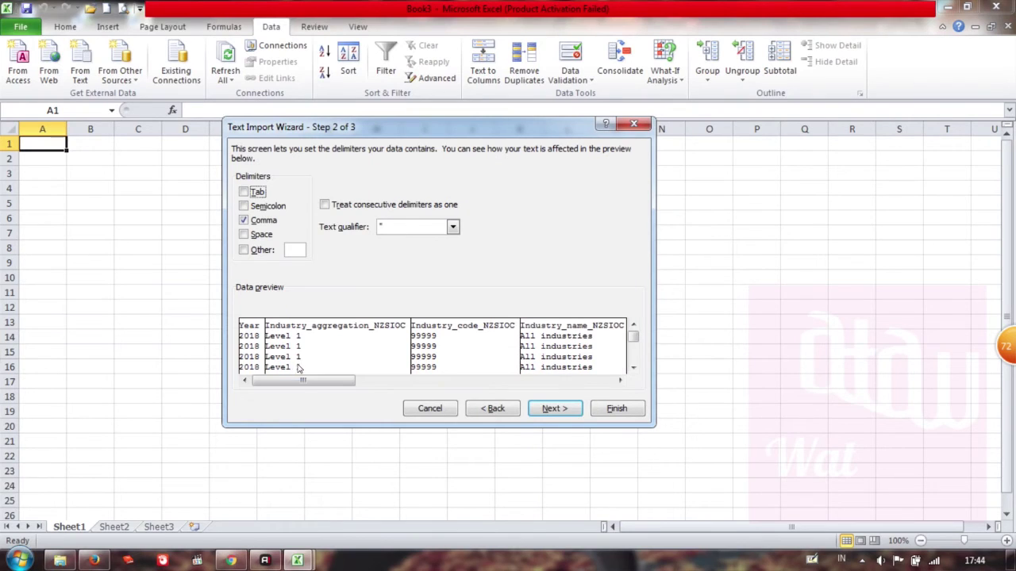
pyautogui.click(549, 409)
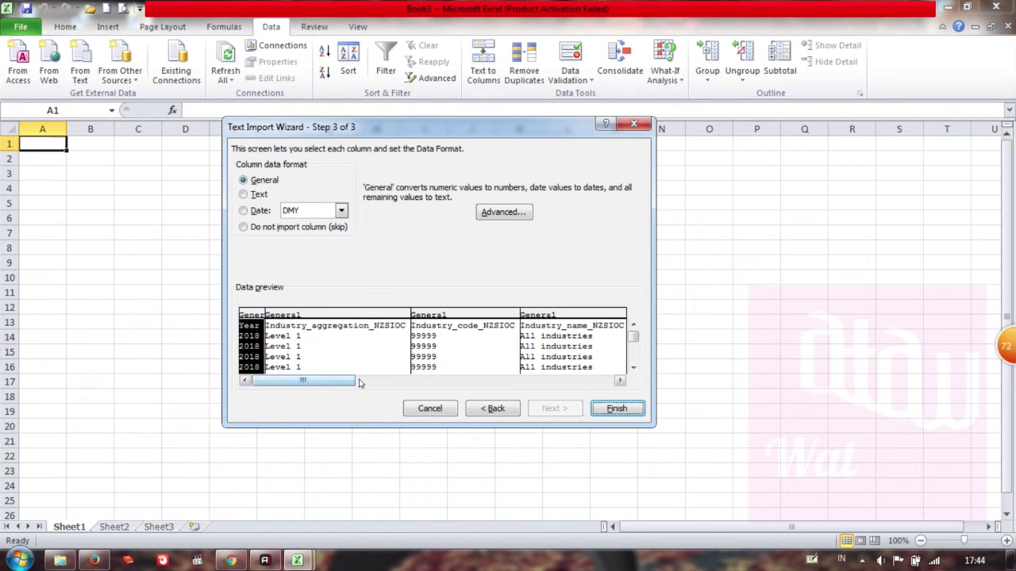
# Step: Set the data format of the Value column to Text for the import
pyautogui.moveTo(351, 384); pyautogui.dragTo(387, 383)
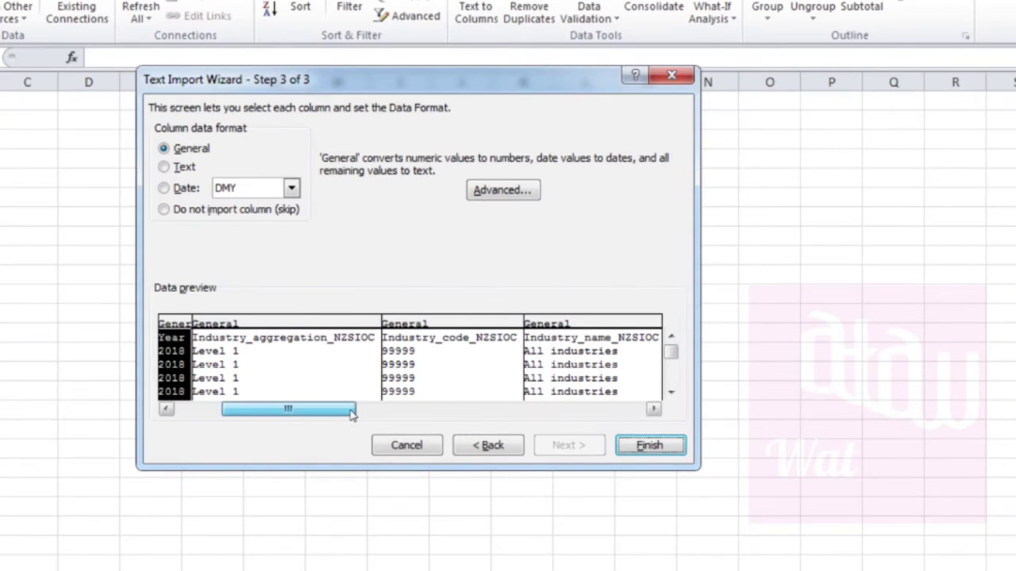
pyautogui.moveTo(352, 413); pyautogui.dragTo(631, 405)
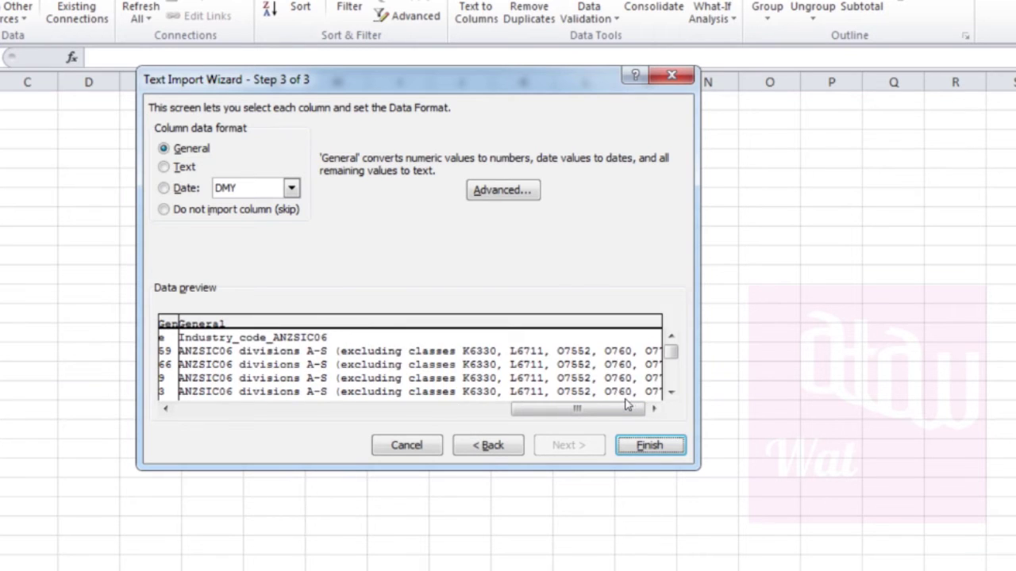
pyautogui.click(627, 400)
pyautogui.moveTo(567, 407); pyautogui.dragTo(525, 411)
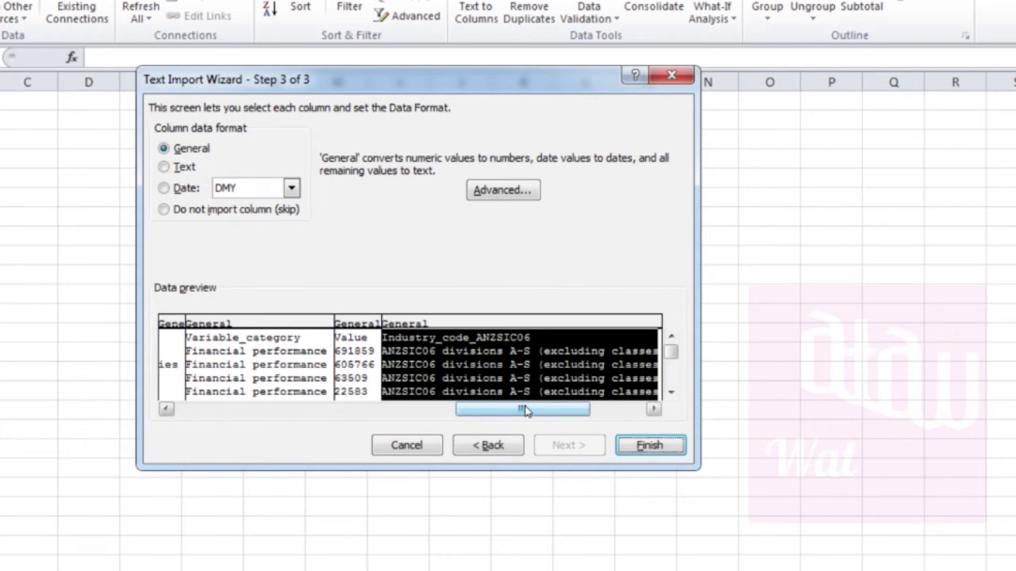
pyautogui.click(369, 342)
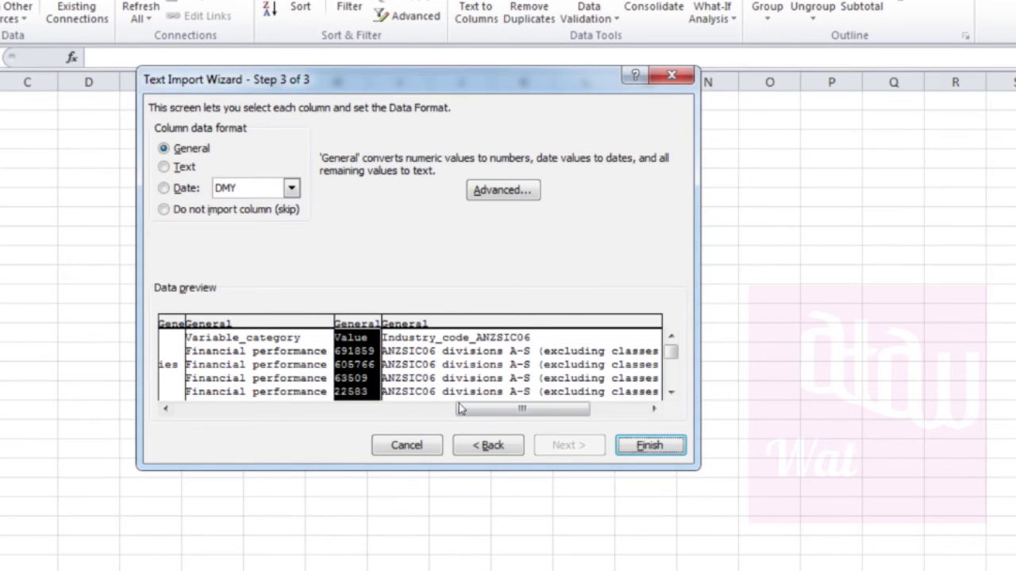
pyautogui.moveTo(504, 415)
pyautogui.mouseDown()
pyautogui.moveTo(233, 410)
pyautogui.moveTo(510, 411)
pyautogui.mouseUp()
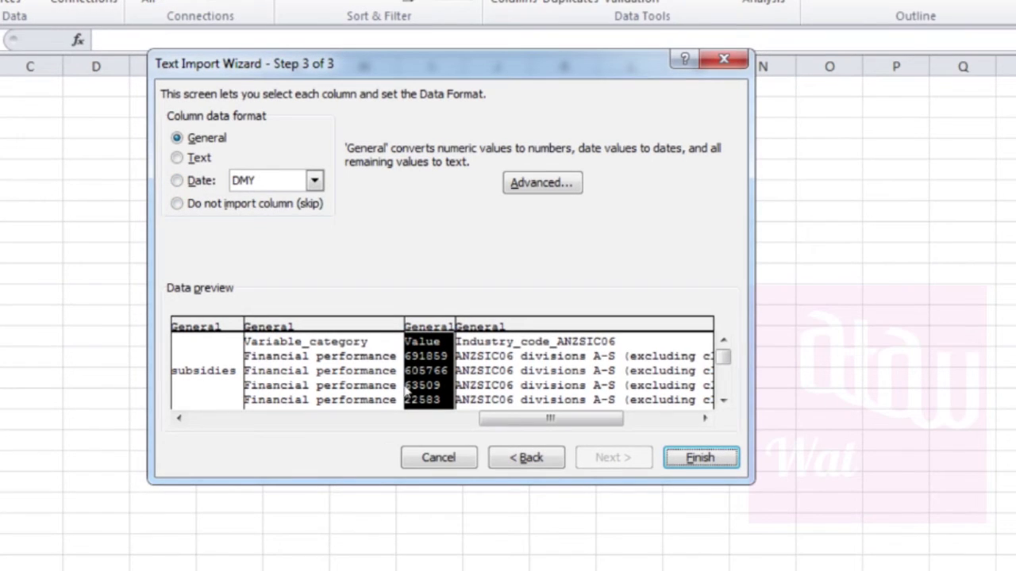
pyautogui.click(199, 162)
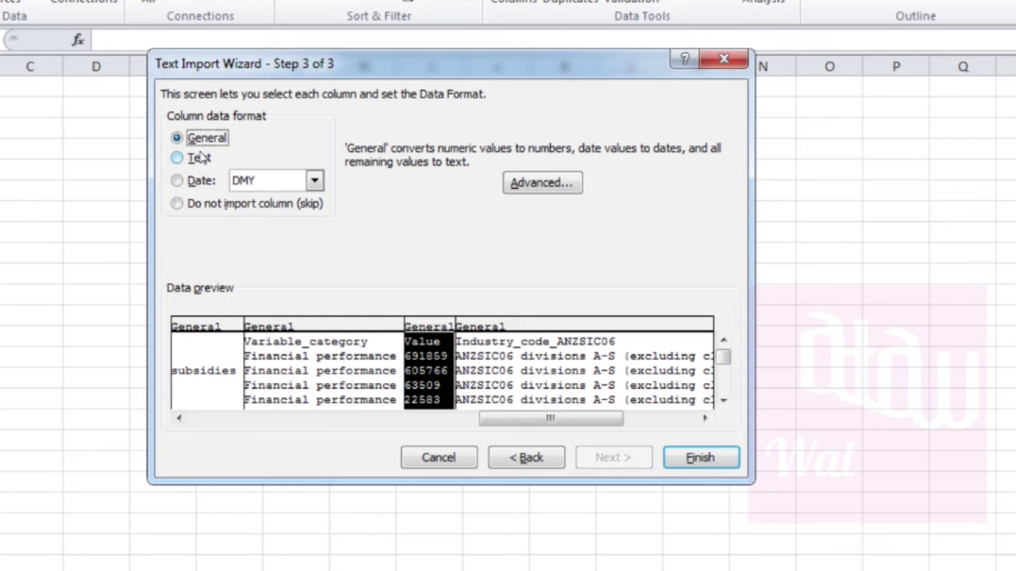
pyautogui.click(199, 158)
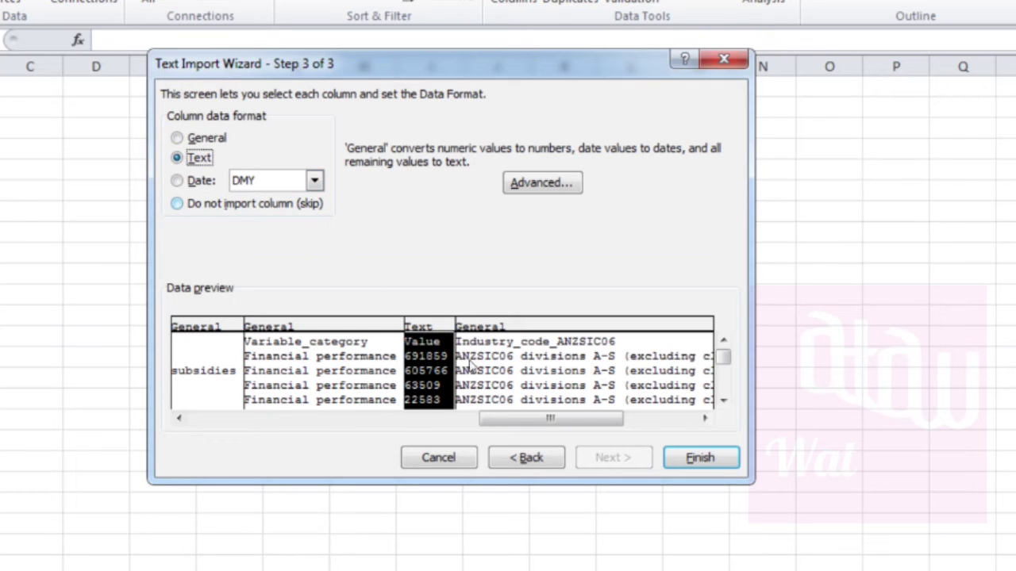
# Step: Check the data formats assigned to the Value column and the other columns in the import preview
pyautogui.click(481, 382)
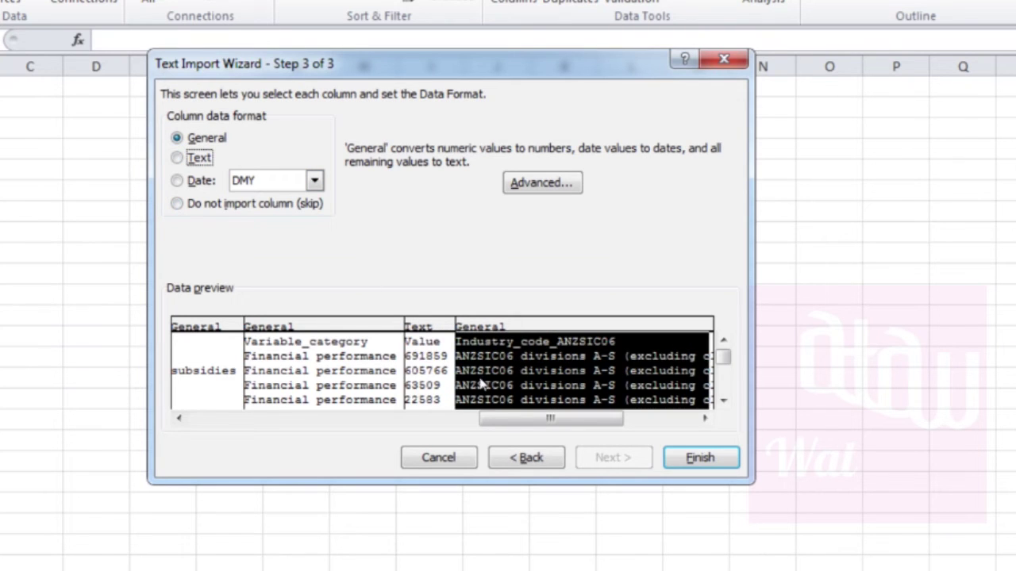
pyautogui.click(439, 380)
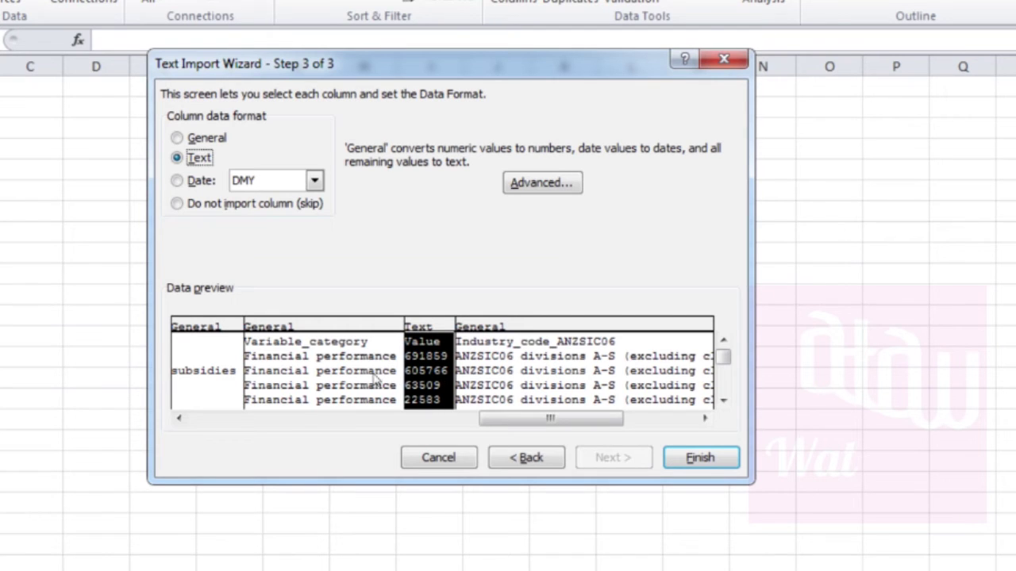
pyautogui.click(349, 379)
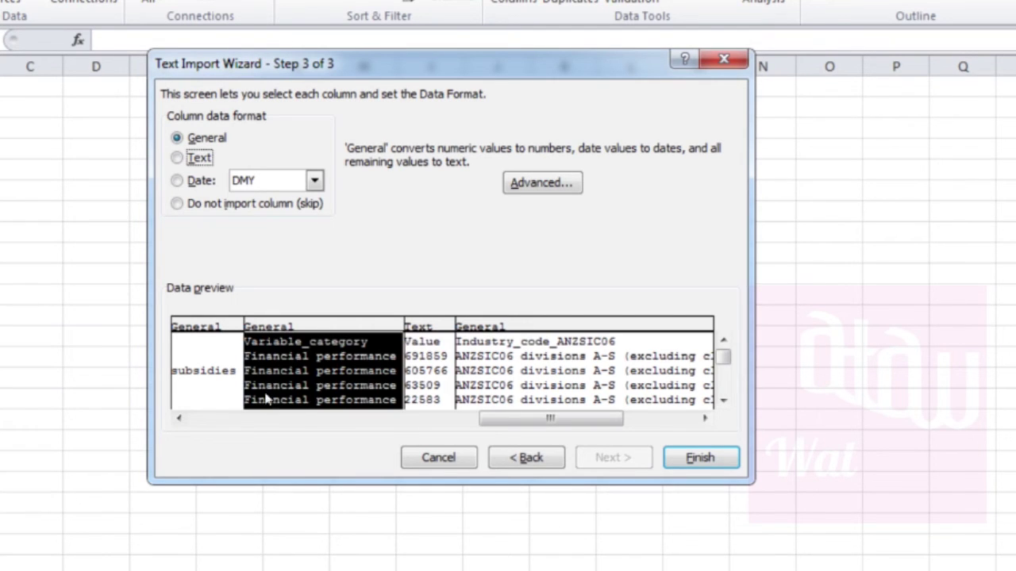
pyautogui.moveTo(492, 420); pyautogui.dragTo(290, 410)
pyautogui.click(288, 405)
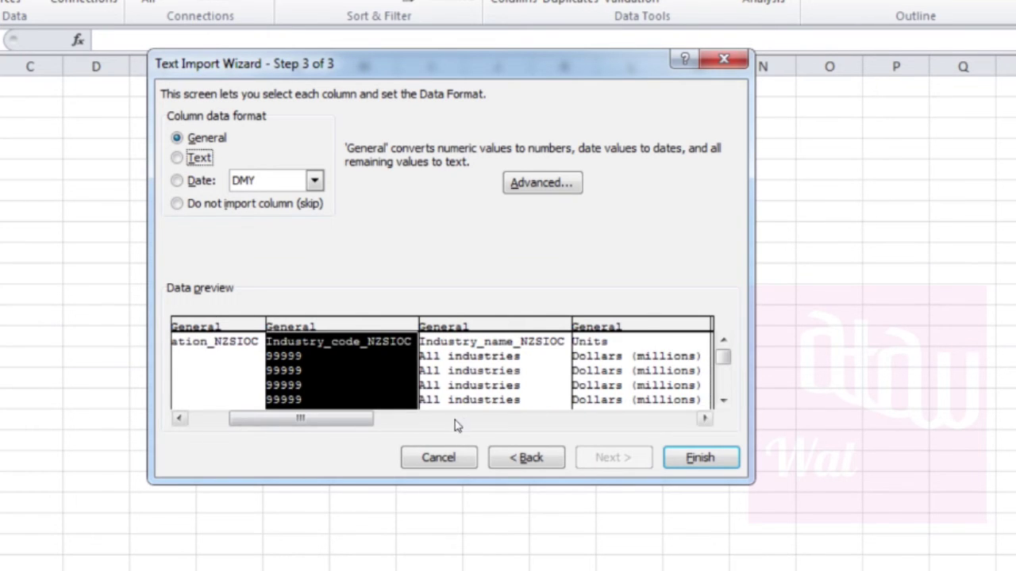
pyautogui.moveTo(363, 426); pyautogui.dragTo(587, 422)
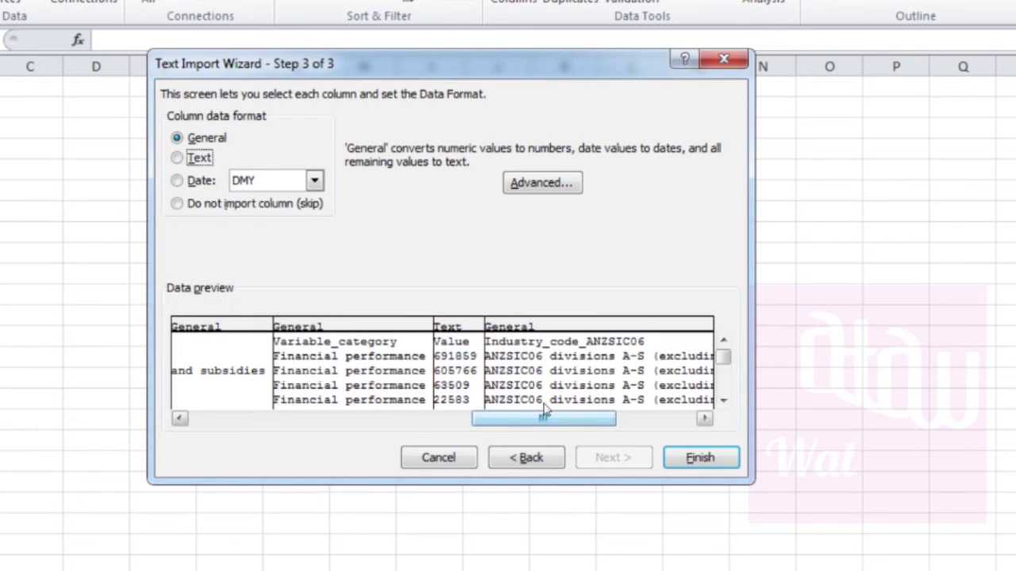
# Step: Finish the text import and place the data in the existing worksheet at =$A$1
pyautogui.click(473, 385)
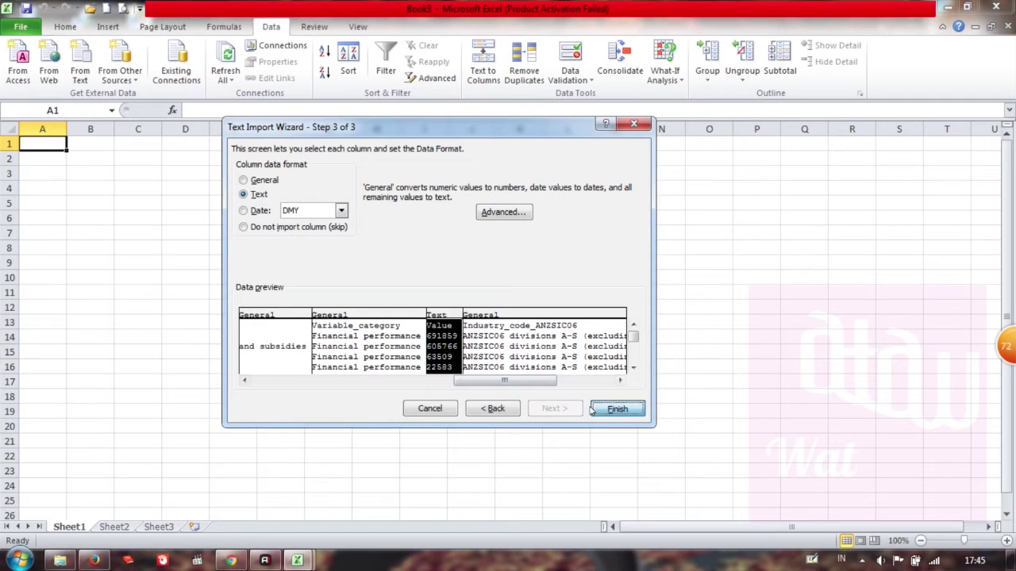
pyautogui.click(700, 458)
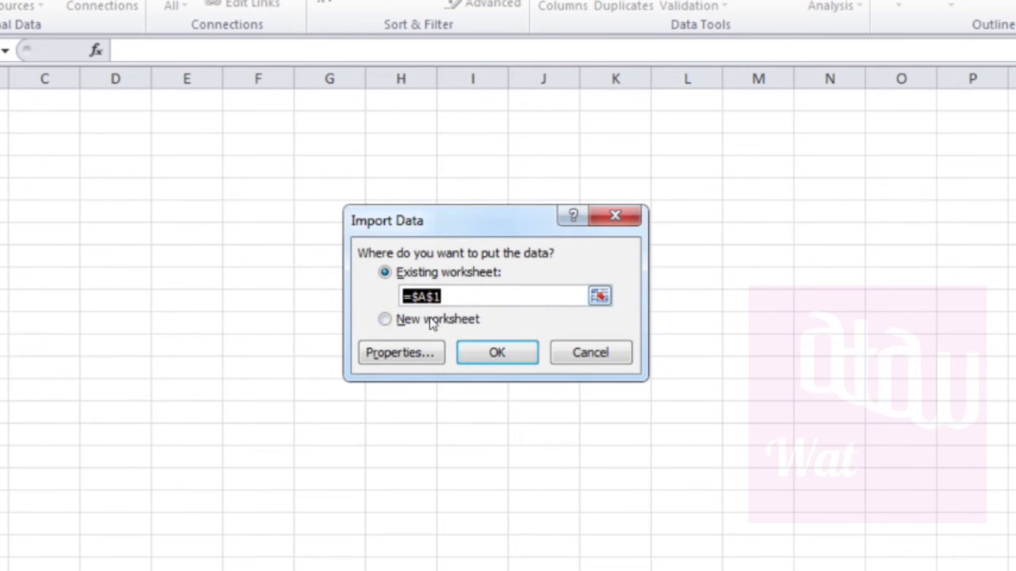
pyautogui.click(490, 358)
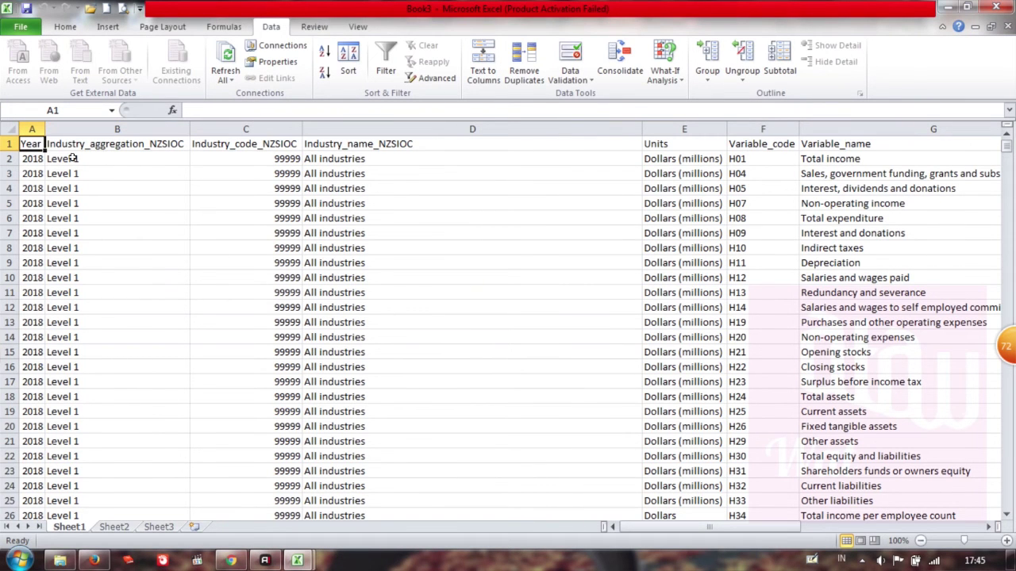
# Step: Widen columns A and H, narrow columns B, C and D, and slightly narrow column G
pyautogui.moveTo(45, 129); pyautogui.dragTo(76, 130)
pyautogui.moveTo(220, 129); pyautogui.dragTo(142, 130)
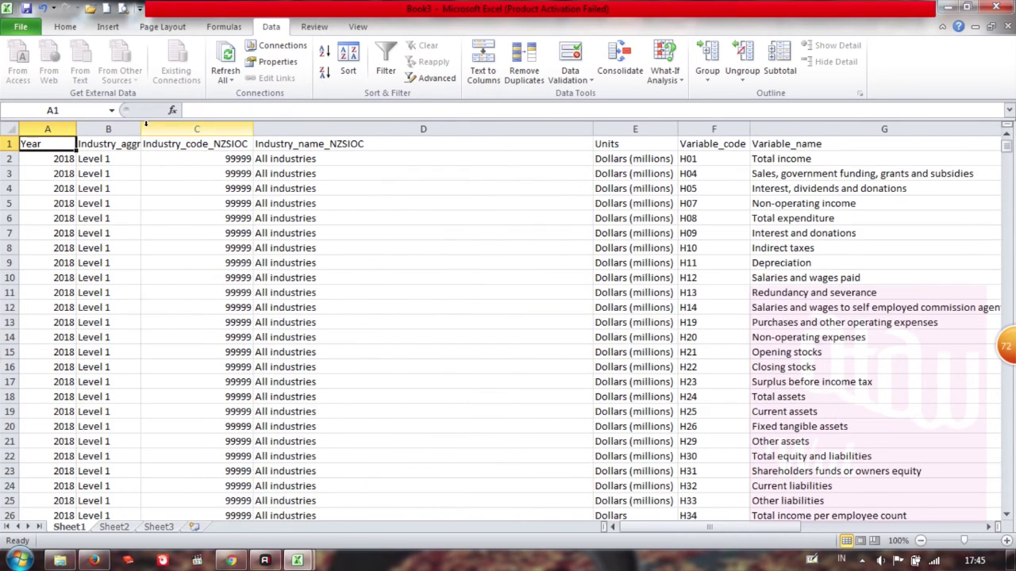
pyautogui.moveTo(253, 130); pyautogui.dragTo(207, 129)
pyautogui.moveTo(546, 129); pyautogui.dragTo(323, 130)
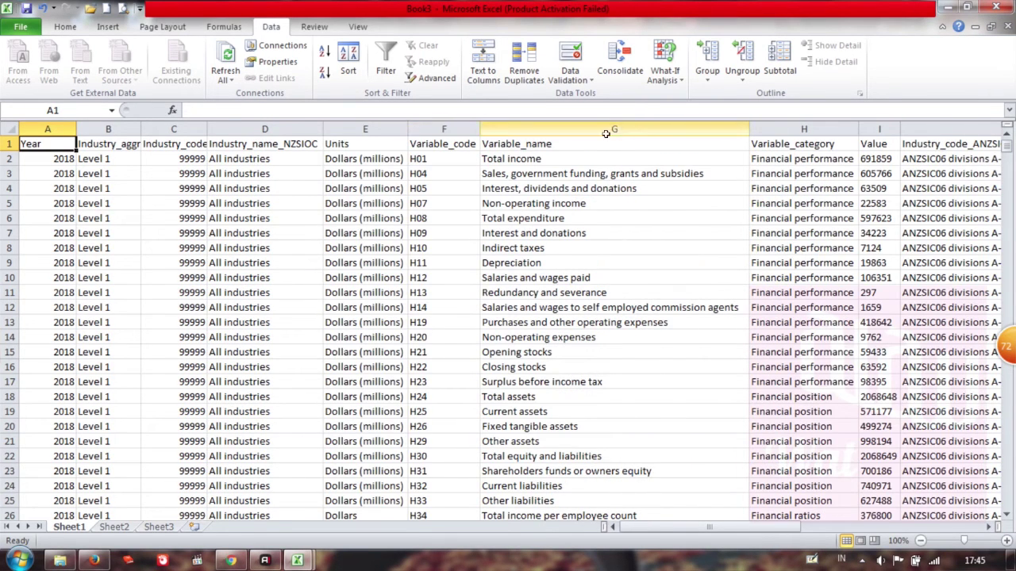
pyautogui.moveTo(748, 129)
pyautogui.mouseDown()
pyautogui.moveTo(722, 129)
pyautogui.moveTo(746, 129)
pyautogui.mouseUp()
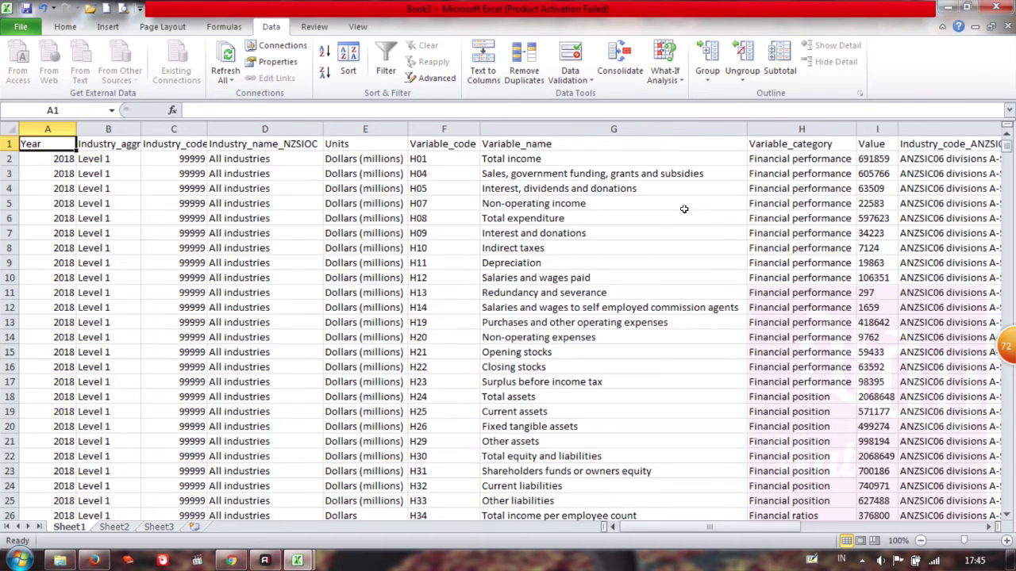
pyautogui.moveTo(643, 530); pyautogui.dragTo(746, 530)
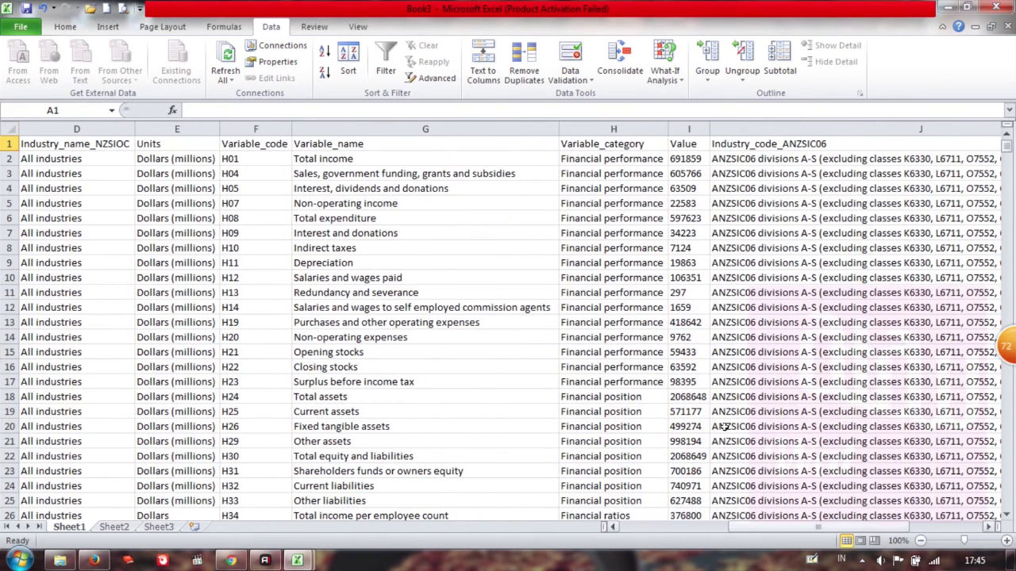
pyautogui.moveTo(666, 125); pyautogui.dragTo(740, 128)
# Step: Apply All Borders to A1:J13 and align its contents to the middle and centre
pyautogui.moveTo(801, 530); pyautogui.dragTo(709, 527)
pyautogui.keyDown('shift'); pyautogui.click(726, 322); pyautogui.keyUp('shift')
pyautogui.click(63, 28)
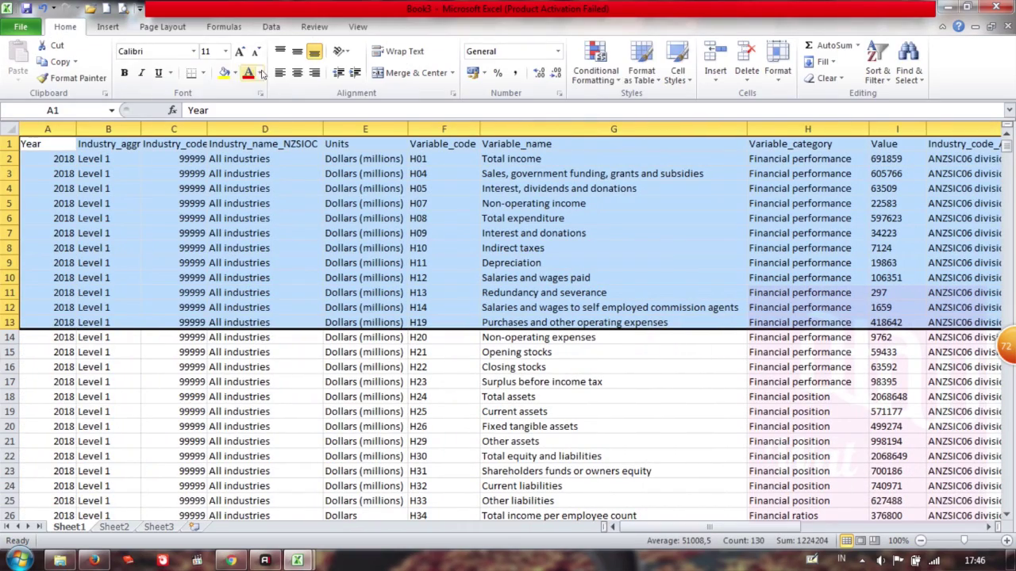
pyautogui.click(203, 73)
pyautogui.click(208, 193)
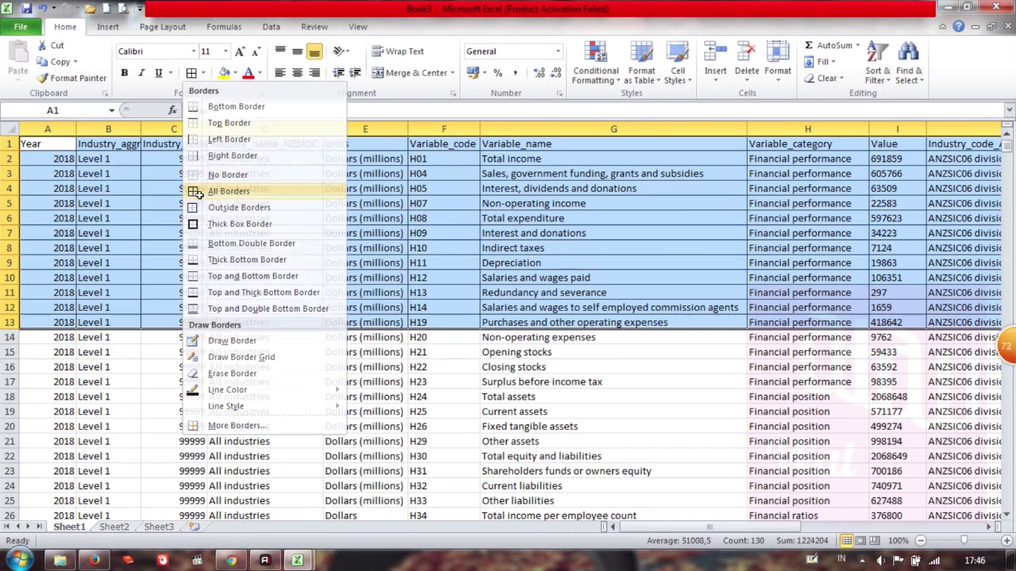
pyautogui.click(297, 51)
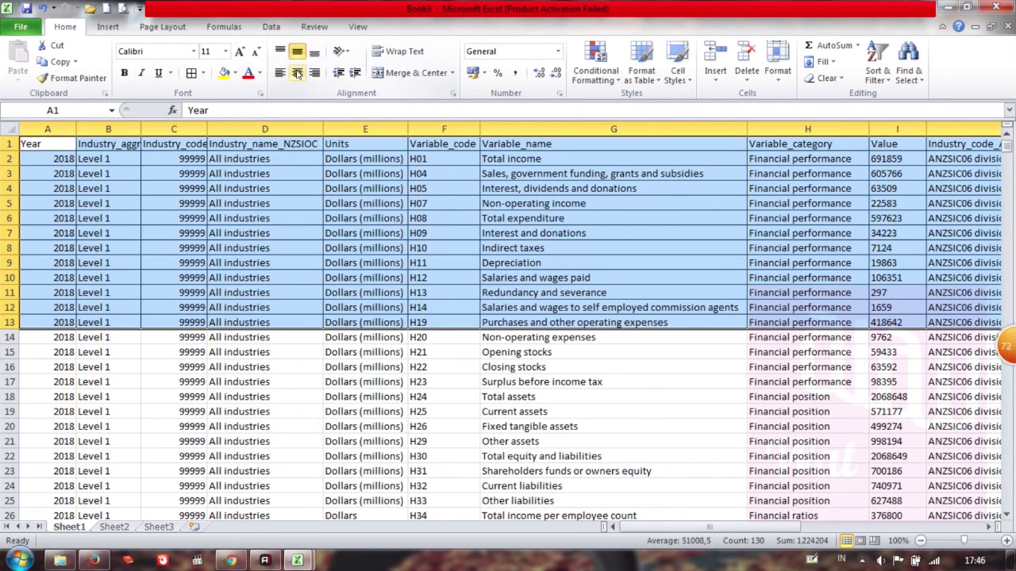
pyautogui.click(297, 73)
# Step: Increase the height of row 1 and select its header cells starting from Year
pyautogui.moveTo(10, 151); pyautogui.dragTo(14, 158)
pyautogui.click(213, 198)
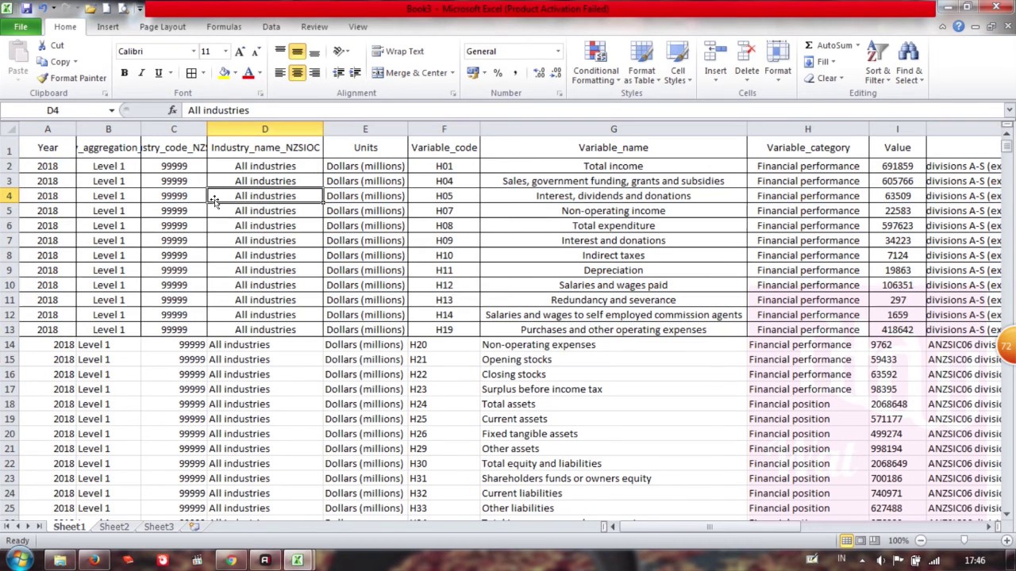
pyautogui.moveTo(38, 149); pyautogui.dragTo(964, 147)
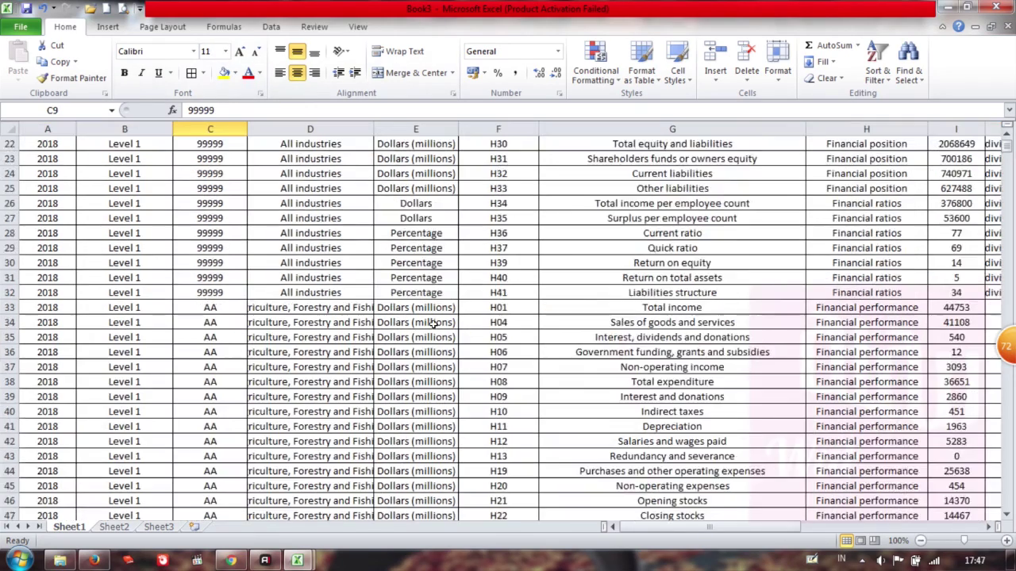
# Step: Look through the formatted survey records below the header and return to the start of the sheet
pyautogui.scroll(-4, 433, 324)
pyautogui.scroll(-8, 432, 324)
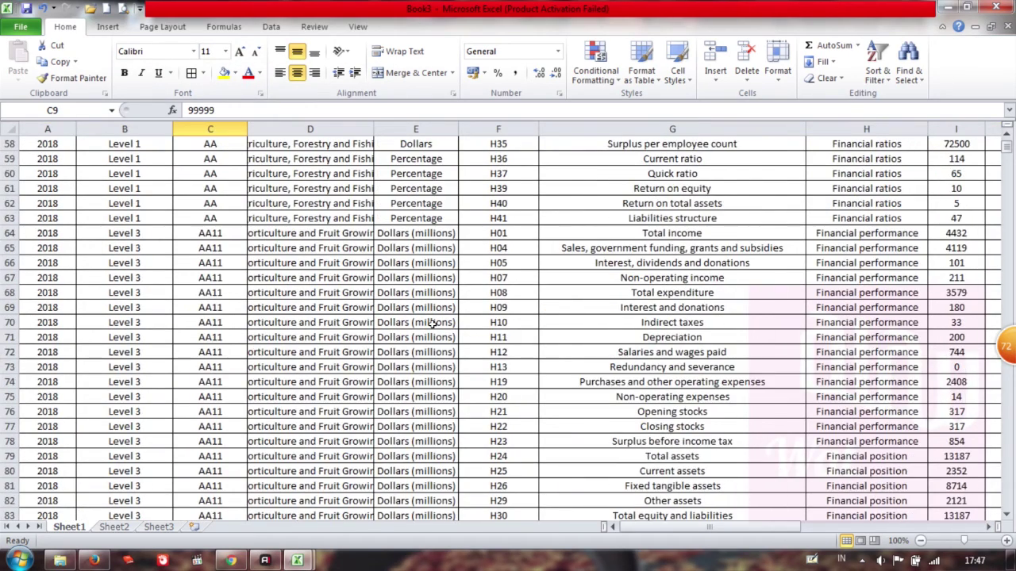
pyautogui.scroll(-15, 432, 324)
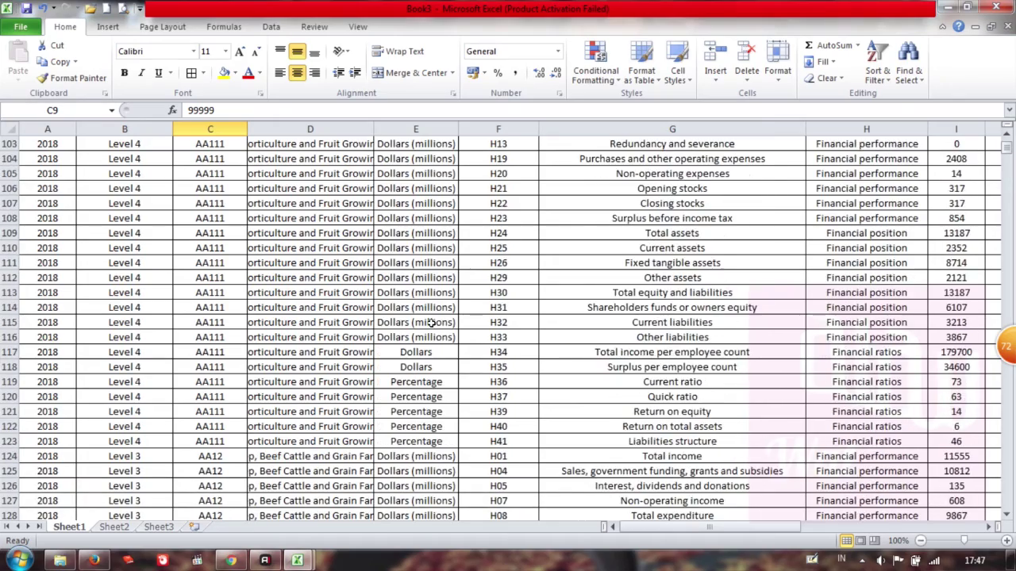
pyautogui.scroll(-4, 433, 324)
pyautogui.scroll(-1, 432, 324)
pyautogui.moveTo(1007, 151)
pyautogui.mouseDown()
pyautogui.moveTo(1010, 163)
pyautogui.moveTo(1010, 151)
pyautogui.mouseUp()
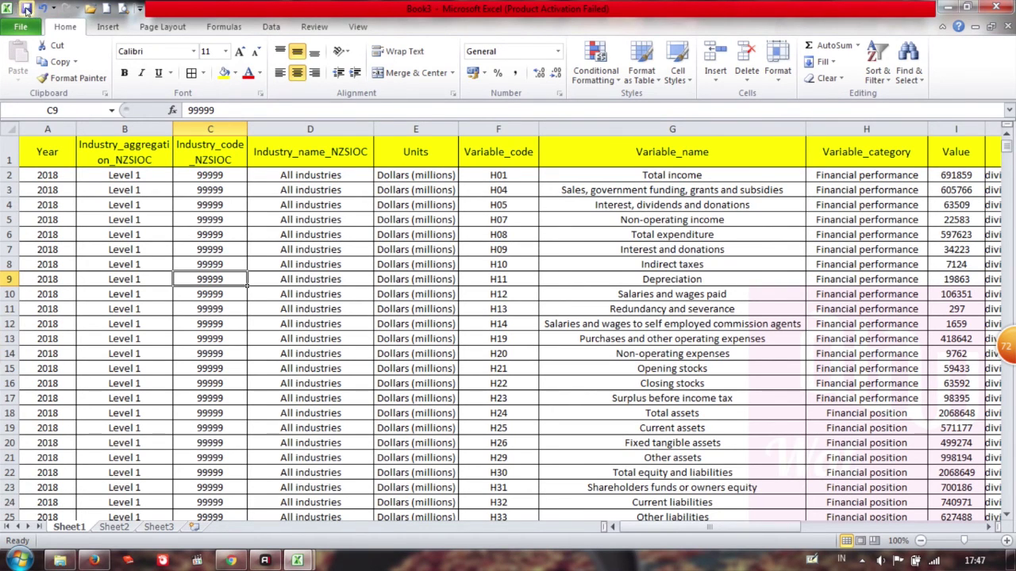
# Step: Save the workbook as Book3 in Excel Workbook format on the Desktop
pyautogui.hotkey('ctrl', 's')
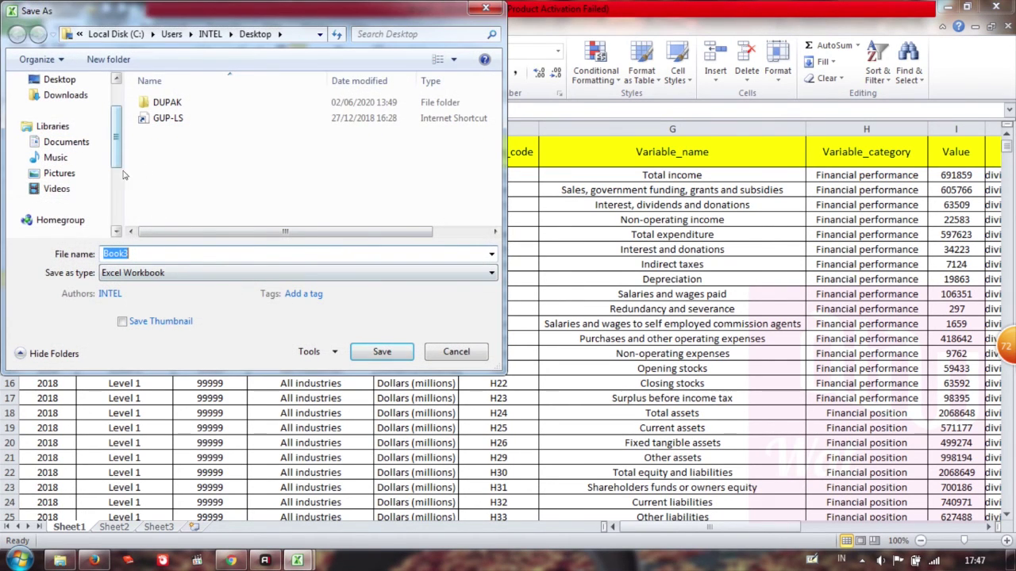
pyautogui.click(373, 351)
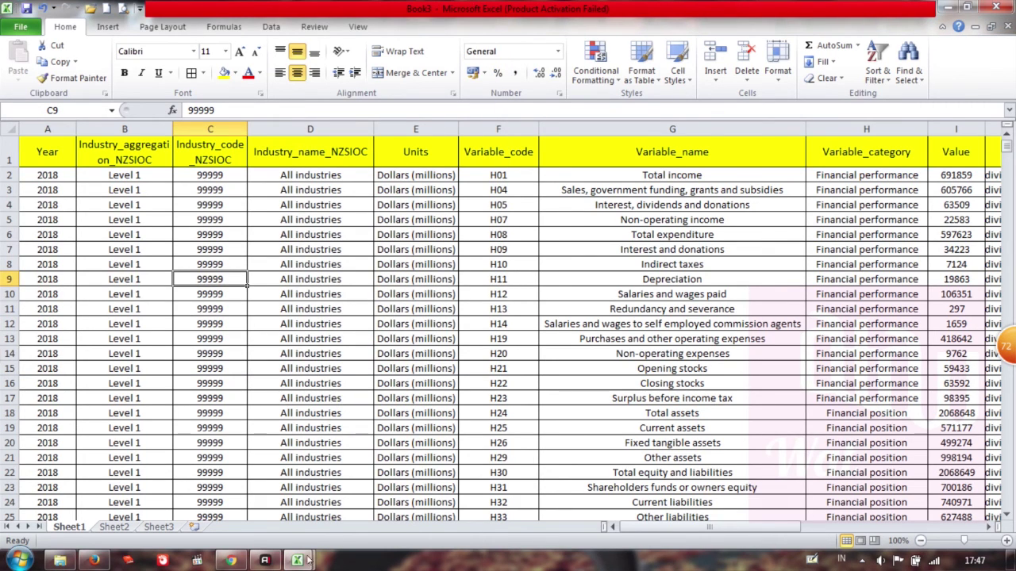
# Step: View the original annual-enterprise-survey-2018 CSV for comparison and return to the formatted Book3 workbook
pyautogui.moveTo(308, 561)
pyautogui.click(254, 520)
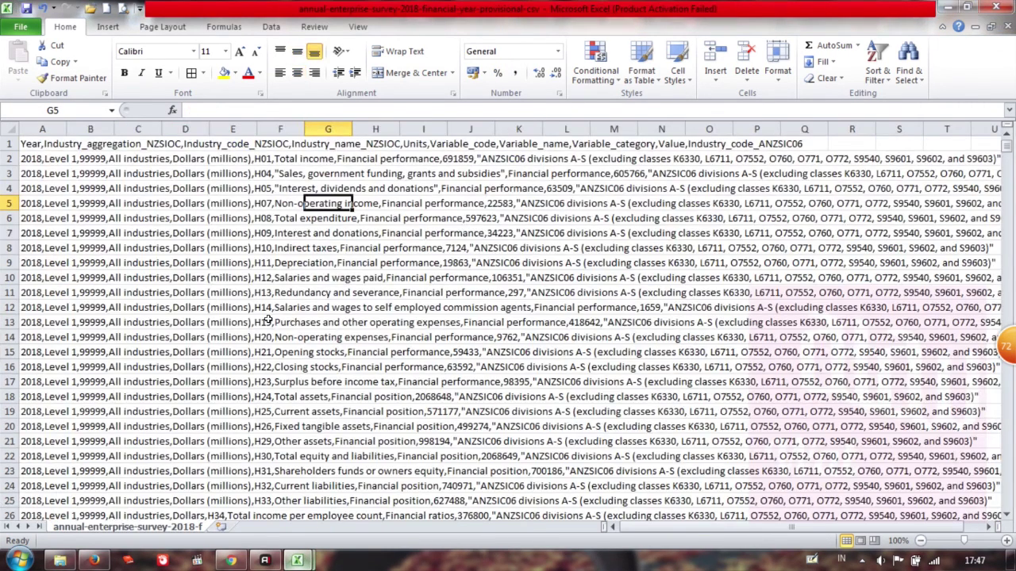
pyautogui.moveTo(293, 561)
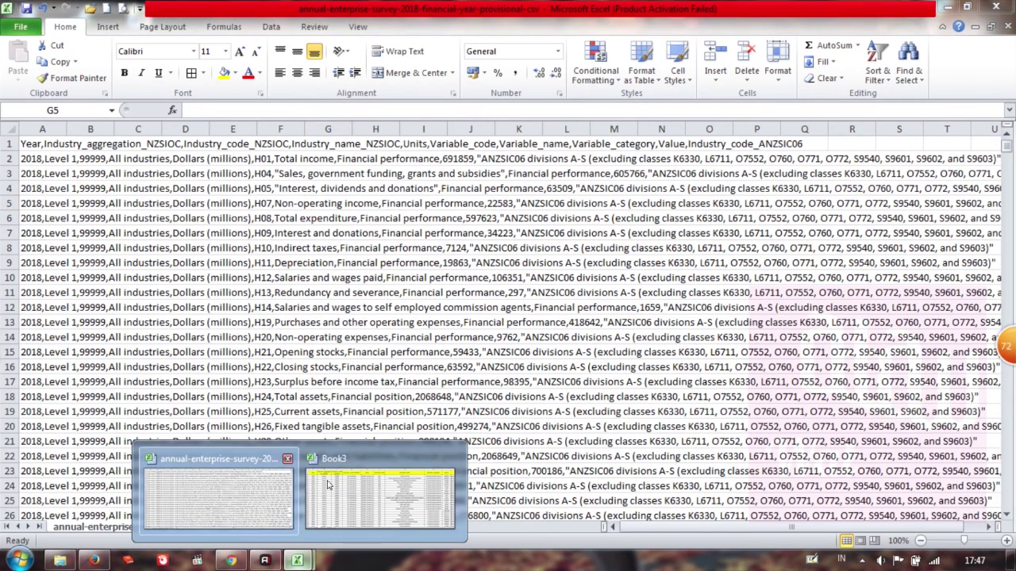
pyautogui.click(349, 465)
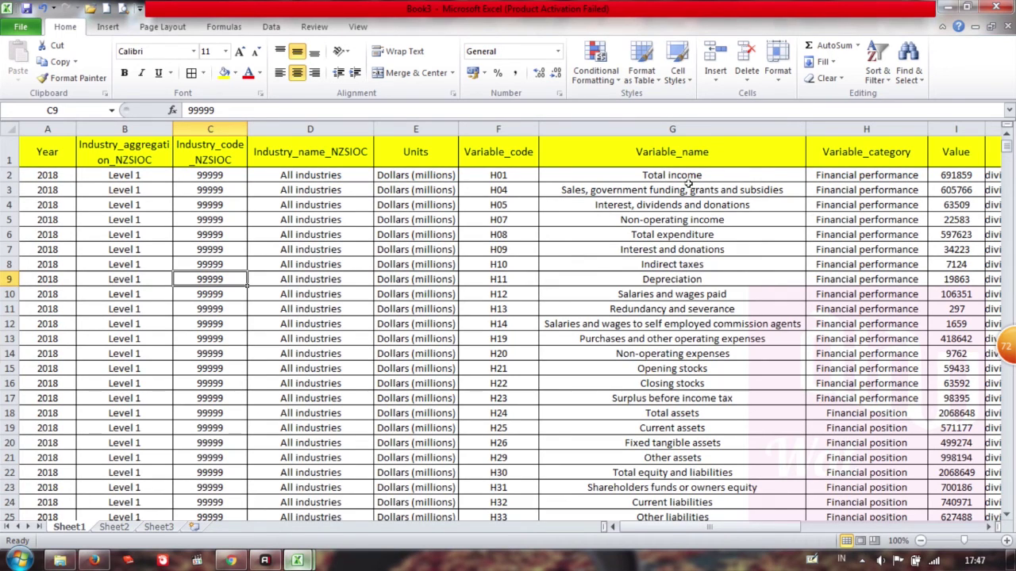
# Step: Minimise the open workbooks and move the annual-enterprise-survey-2018 CSV file into the desktop's third icon column, just above One Piece
pyautogui.click(942, 6)
pyautogui.click(533, 257)
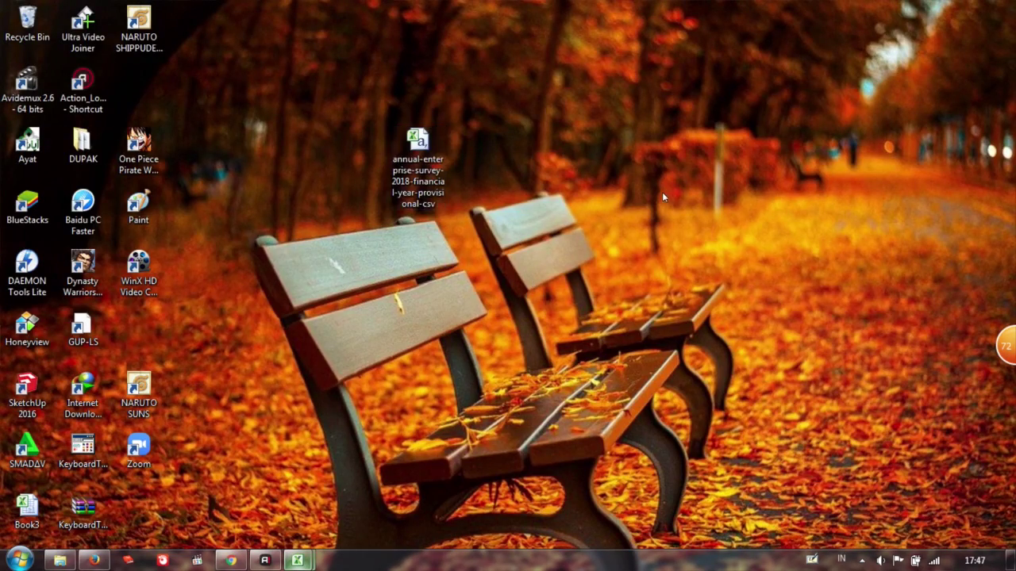
pyautogui.moveTo(433, 159); pyautogui.dragTo(155, 95)
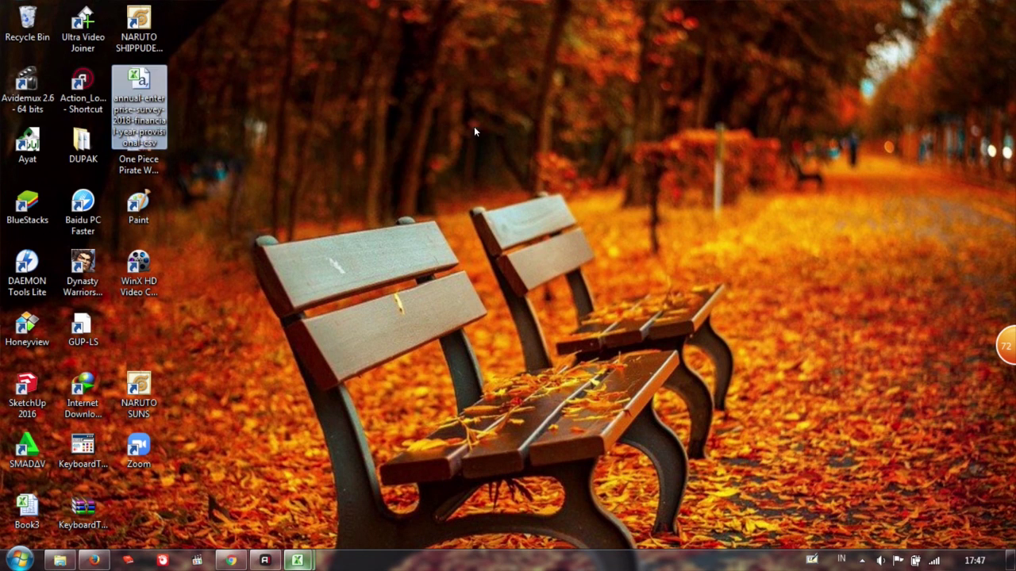
pyautogui.click(509, 171)
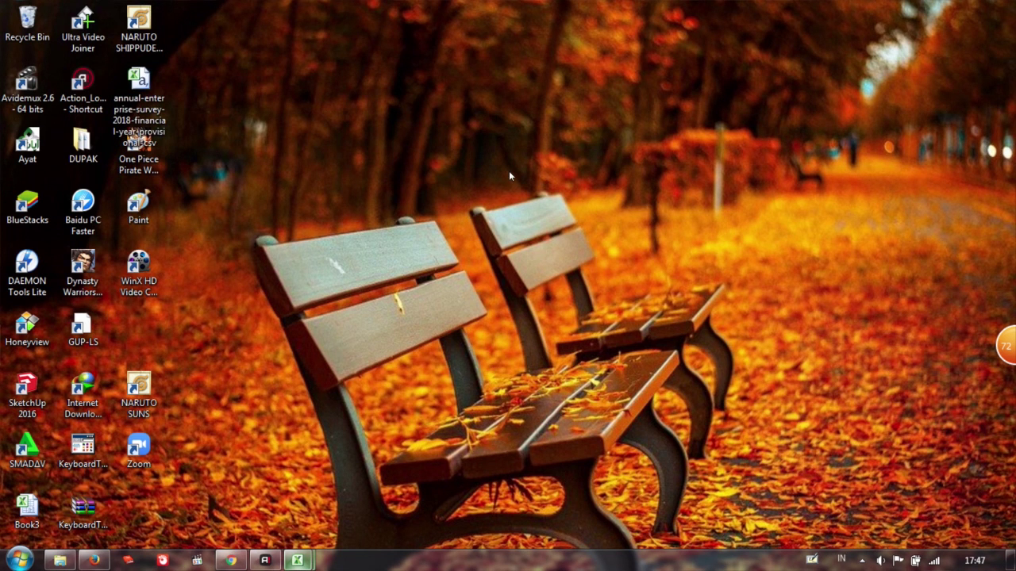